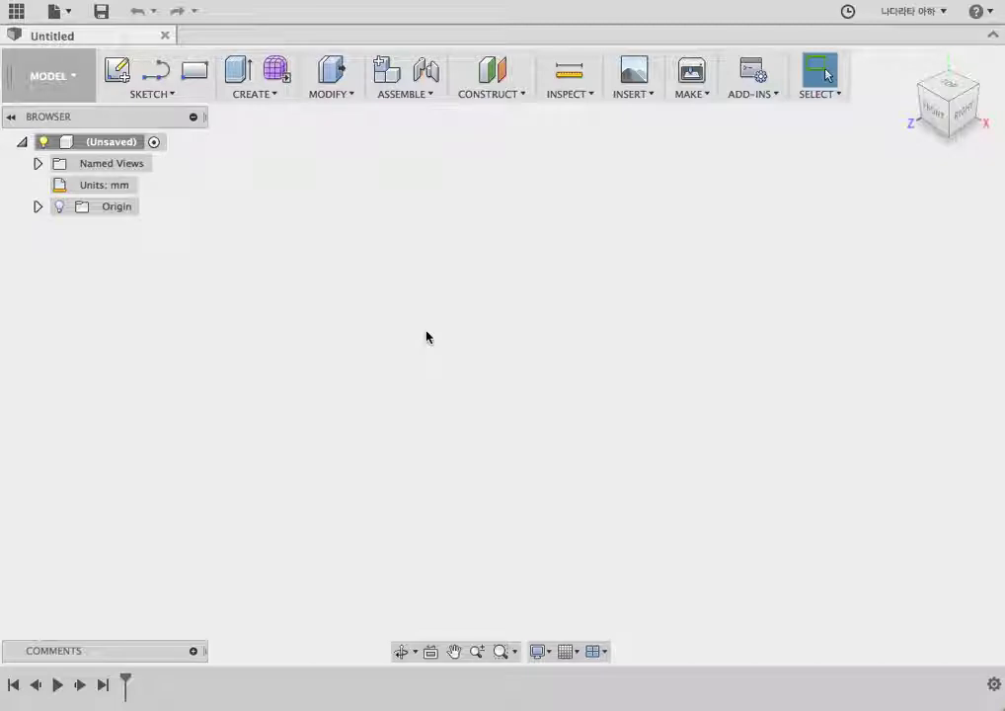
# Step: Start a new sketch on the ground plane
pyautogui.click(259, 99)
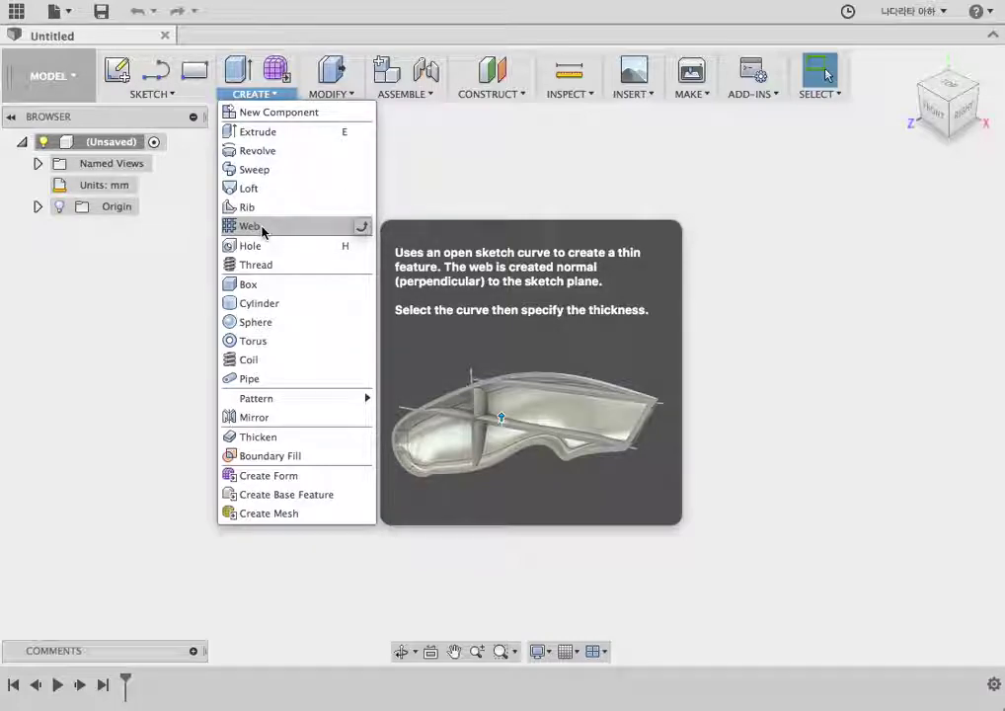
pyautogui.click(188, 223)
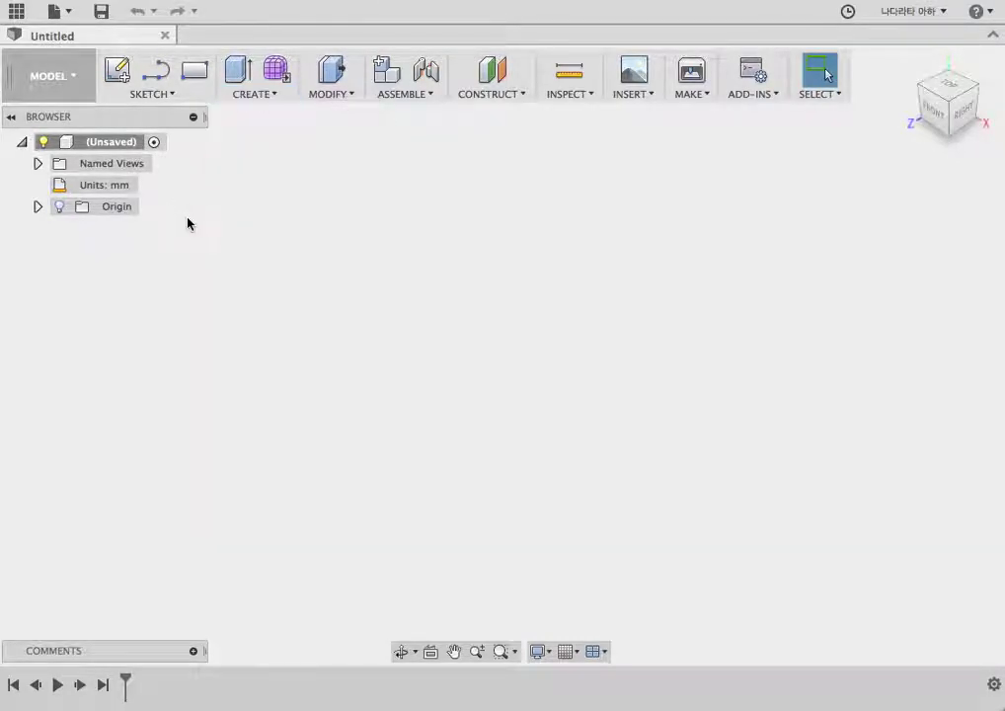
pyautogui.click(144, 96)
pyautogui.click(154, 111)
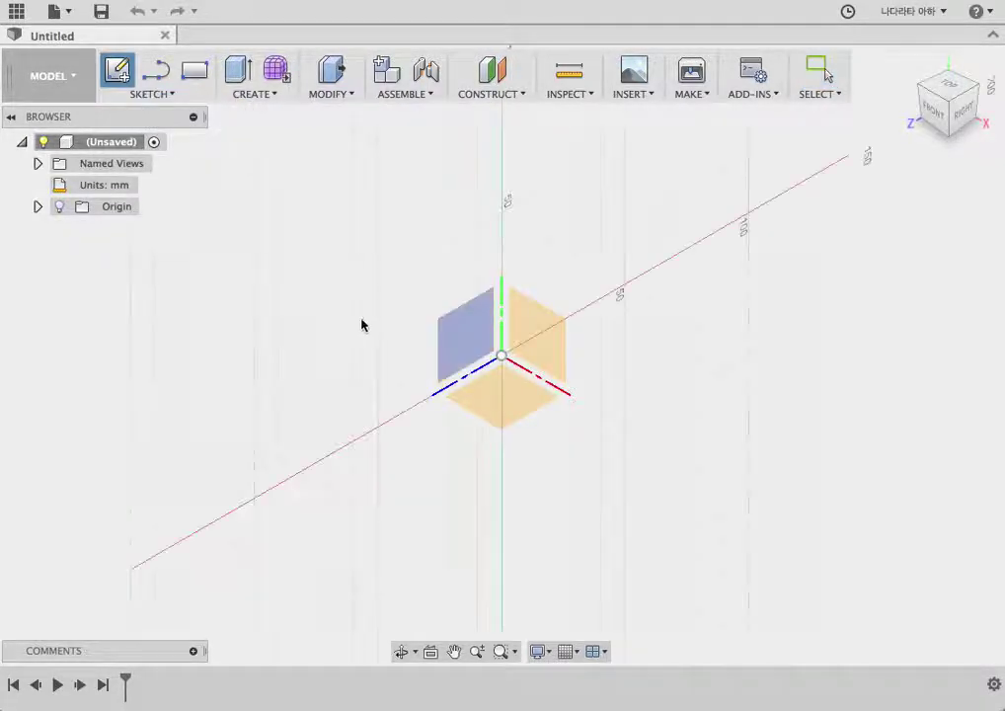
pyautogui.click(504, 410)
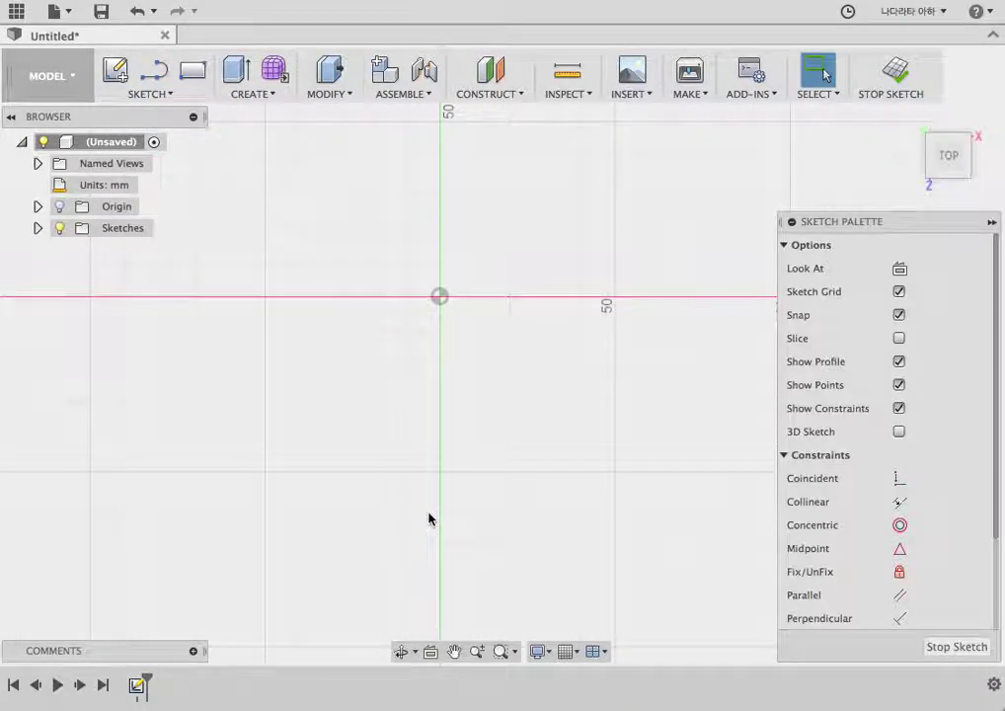
pyautogui.scroll(2, 440, 392)
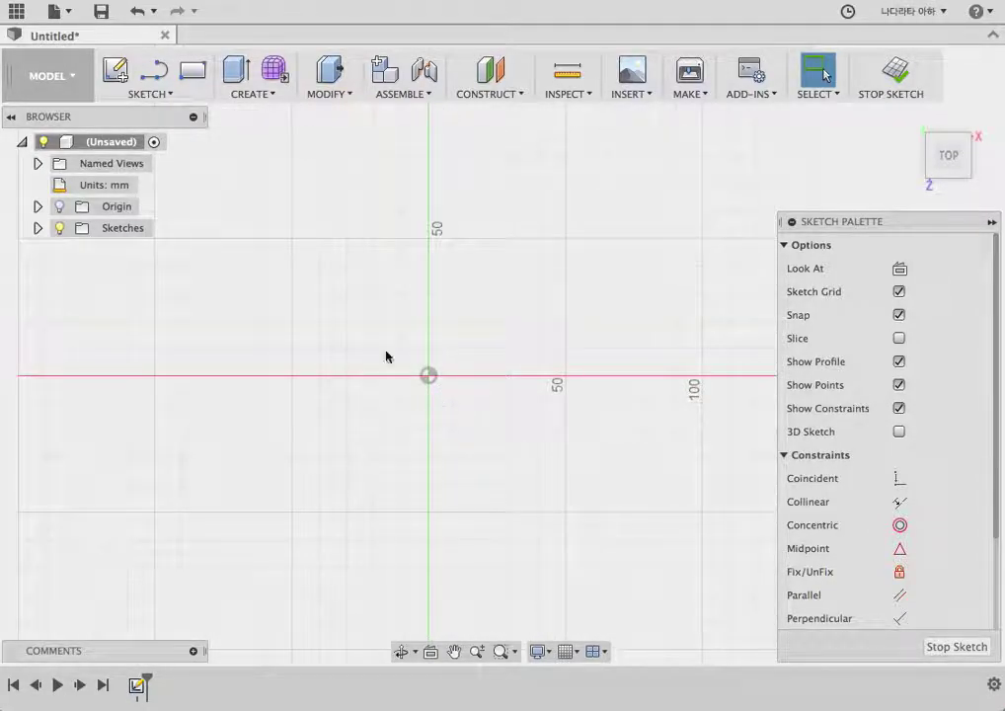
# Step: Draw a 200 × 60 mm center rectangle at the origin and finish the sketch
pyautogui.click(146, 92)
pyautogui.moveTo(139, 150)
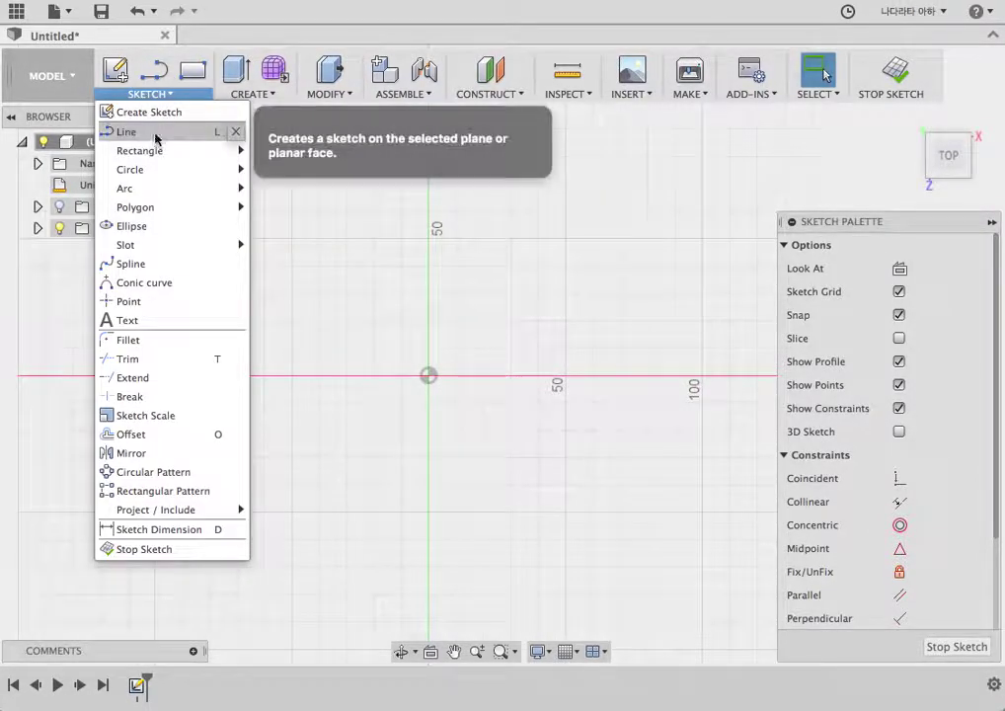
pyautogui.click(360, 191)
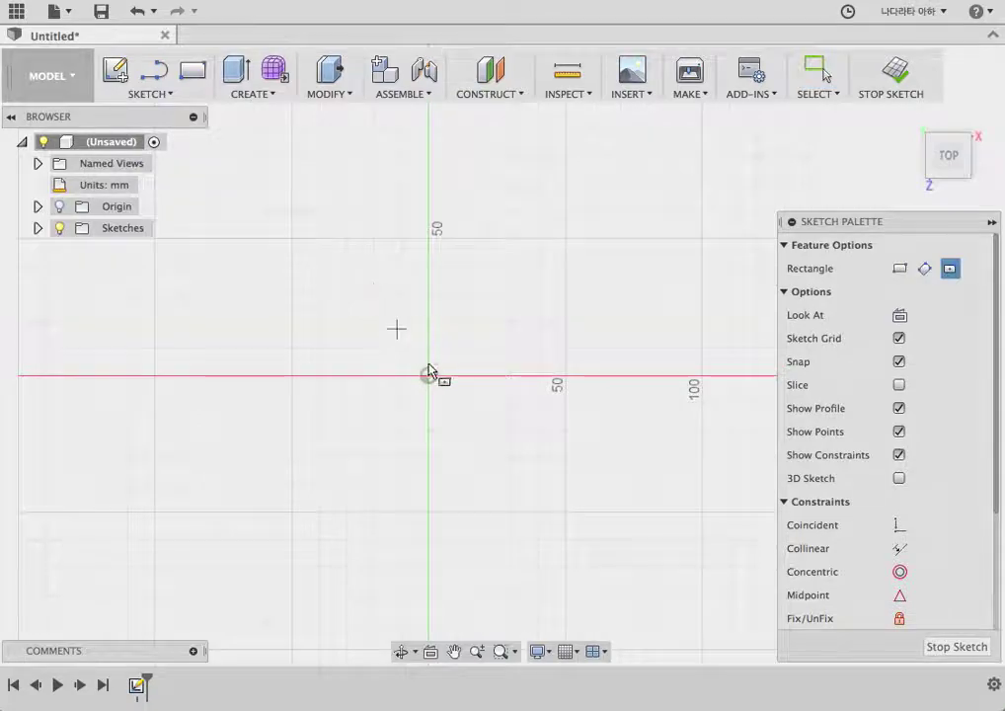
pyautogui.click(428, 377)
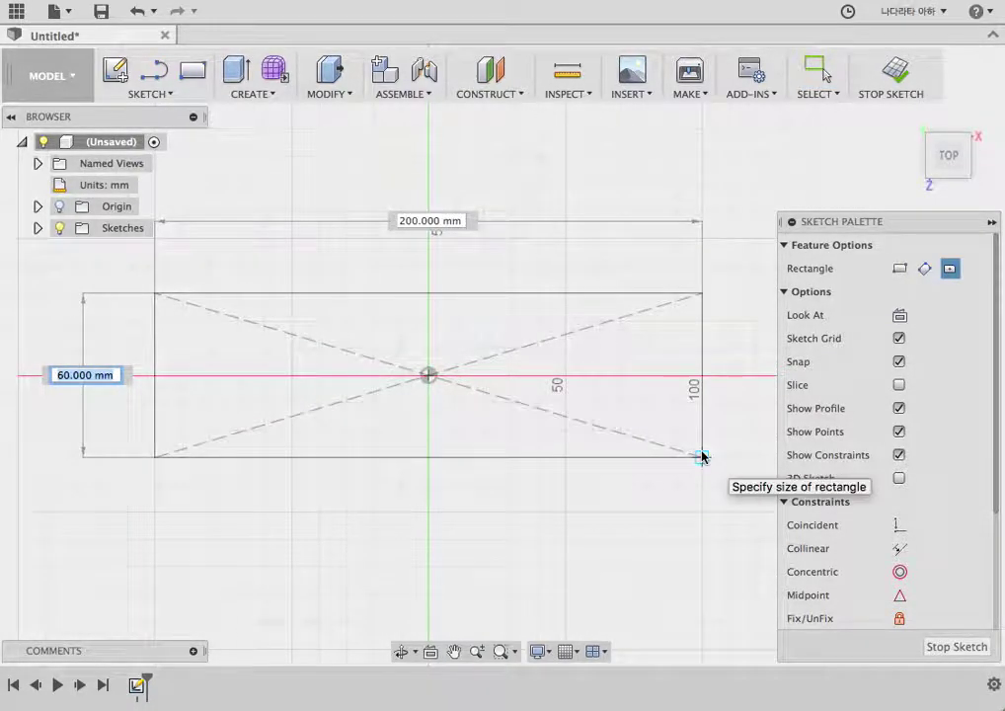
pyautogui.click(702, 457)
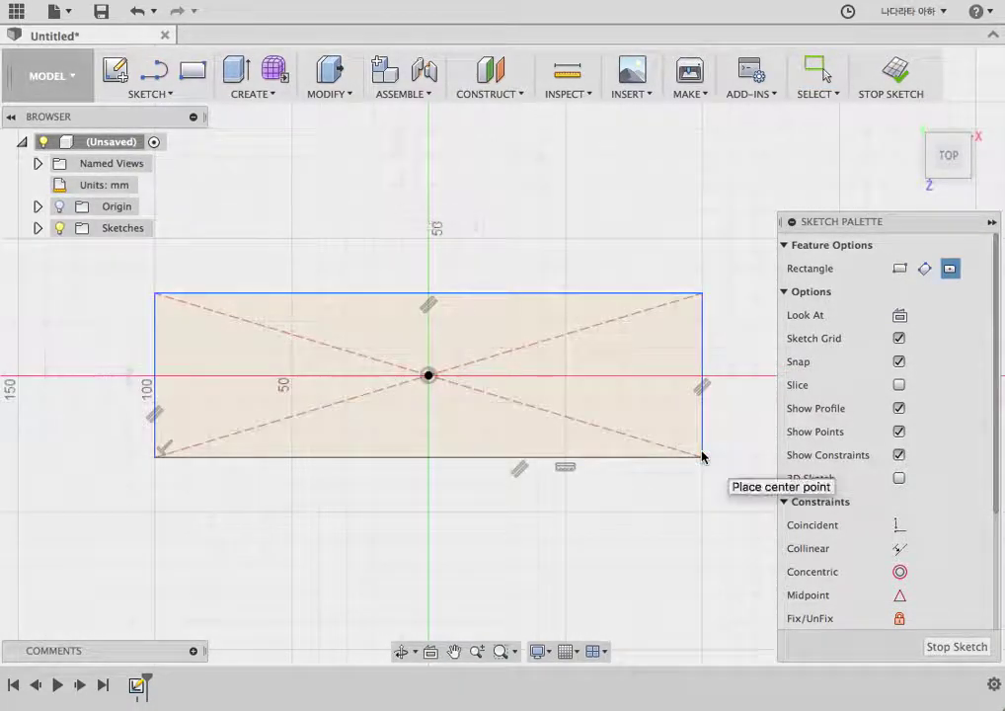
pyautogui.click(894, 71)
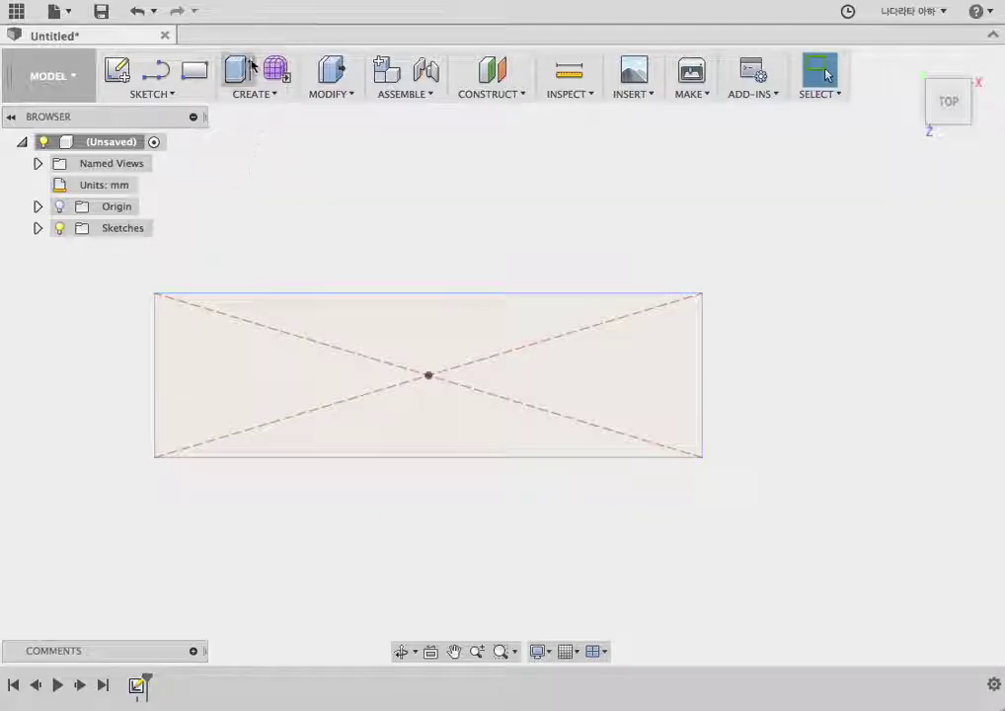
# Step: Extrude the rectangle profile 50 mm into a new solid body
pyautogui.click(250, 68)
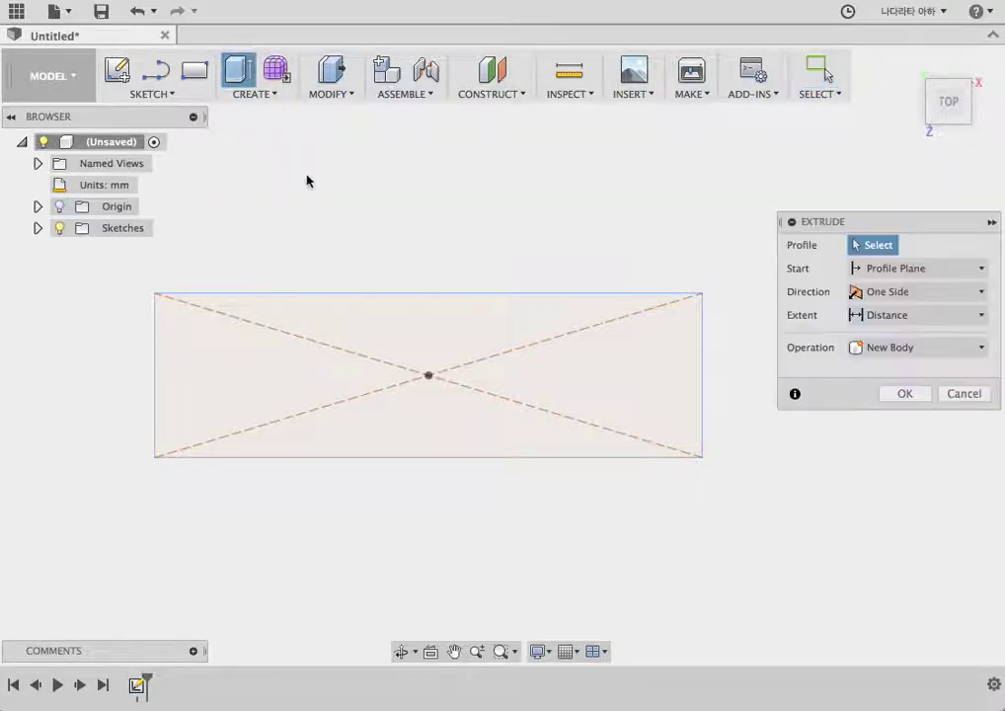
pyautogui.click(311, 355)
pyautogui.moveTo(426, 359); pyautogui.dragTo(428, 246)
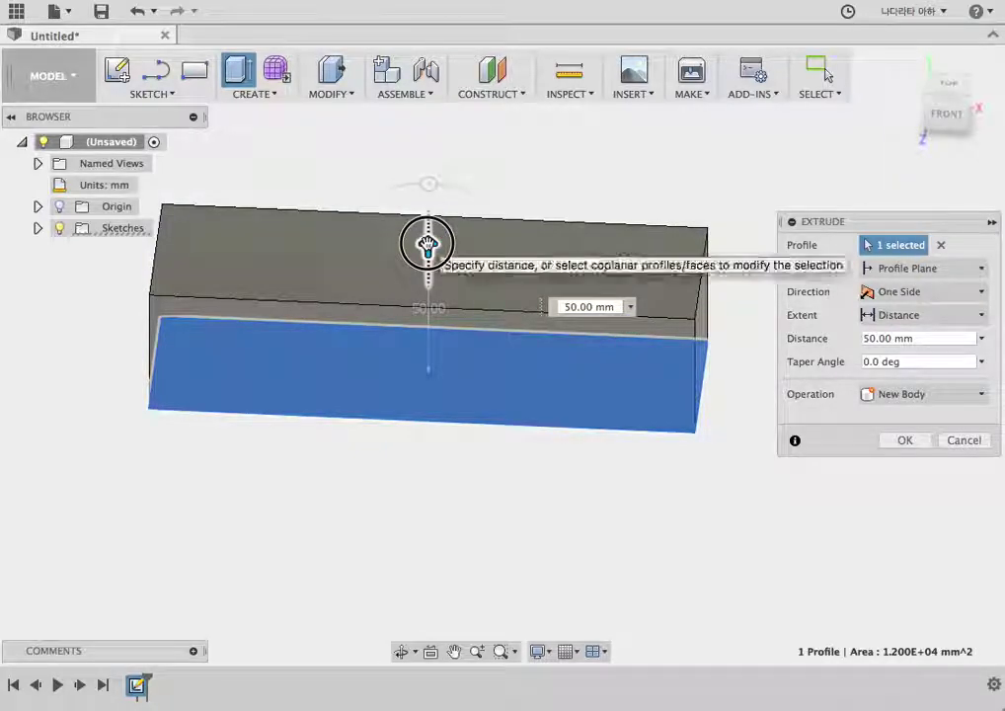
pyautogui.click(908, 443)
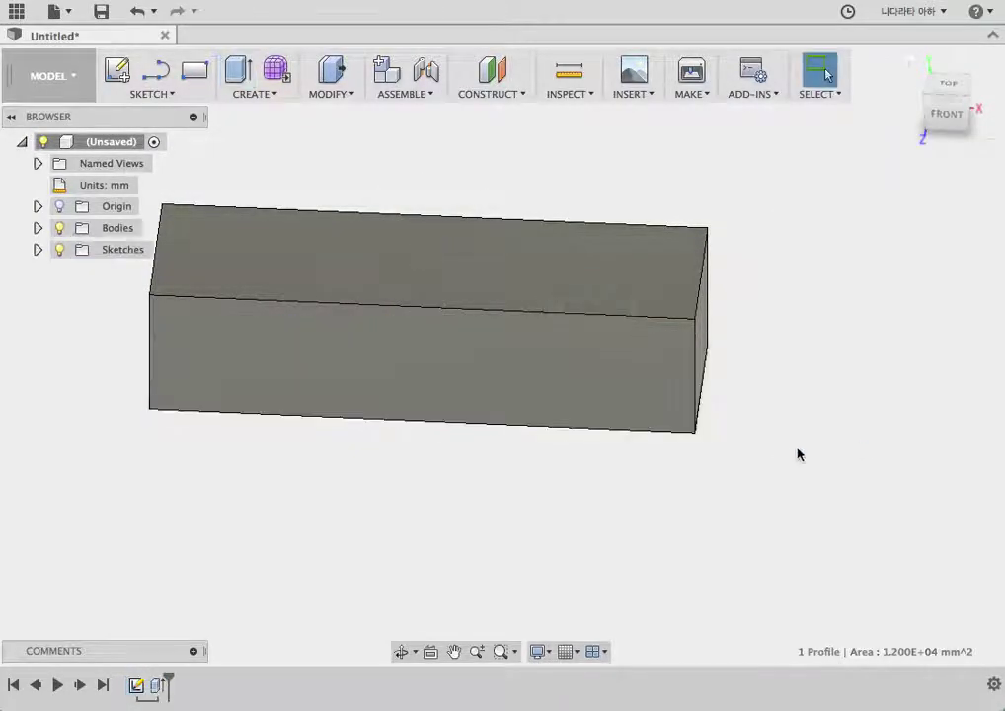
pyautogui.keyDown('shift'); pyautogui.moveTo(797, 456); pyautogui.dragTo(753, 415, button='middle'); pyautogui.keyUp('shift')
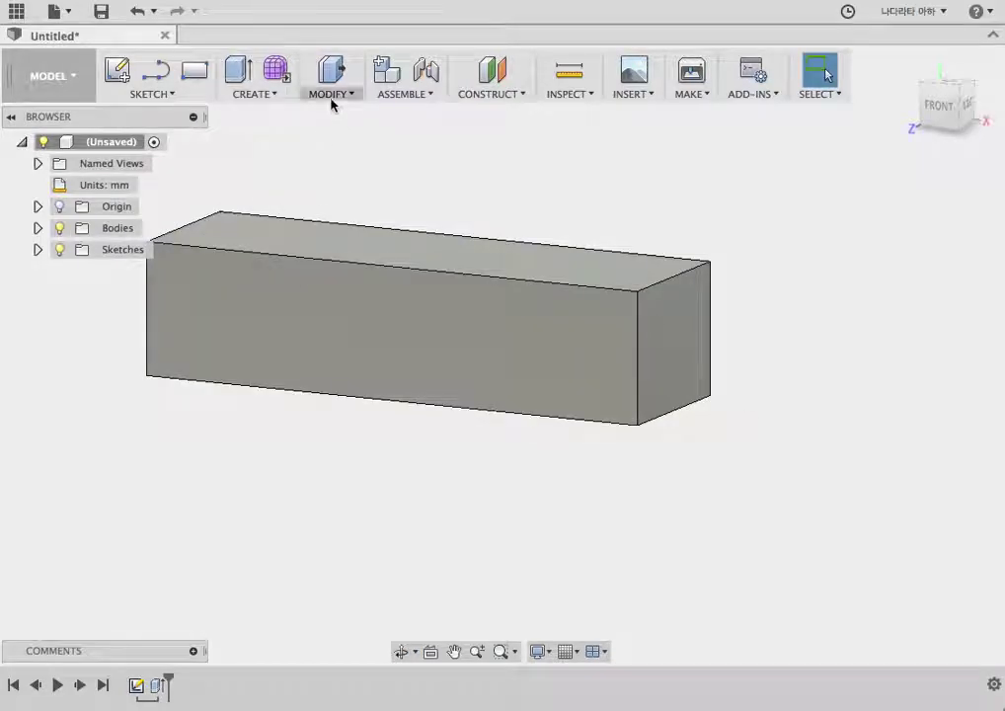
# Step: Fillet both bottom lengthwise edges of the box with a 20 mm radius
pyautogui.click(330, 95)
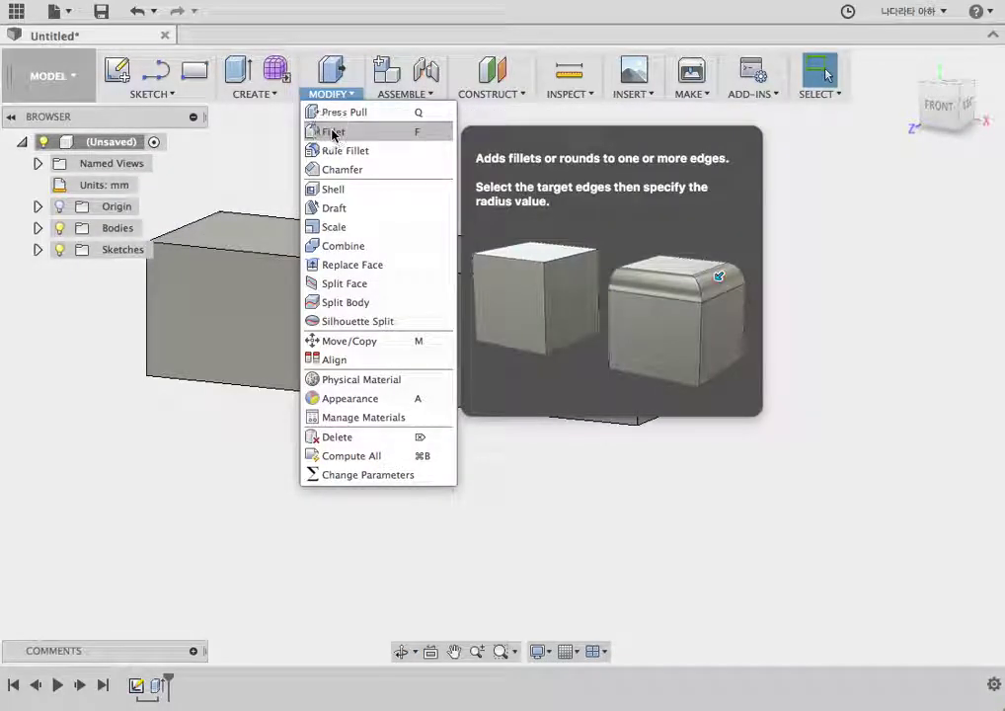
pyautogui.click(332, 131)
pyautogui.click(312, 399)
pyautogui.moveTo(312, 401)
pyautogui.keyDown('shift'); pyautogui.mouseDown(button='middle')
pyautogui.moveTo(596, 501)
pyautogui.moveTo(462, 505)
pyautogui.mouseUp(button='middle'); pyautogui.keyUp('shift')
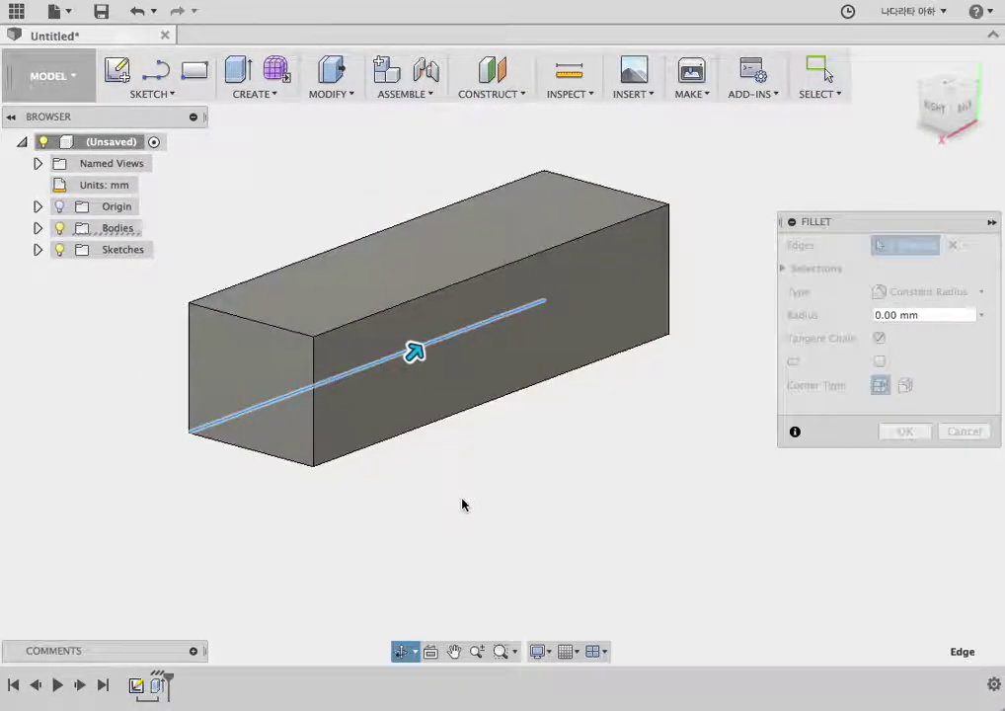
pyautogui.click(465, 409)
pyautogui.moveTo(465, 406)
pyautogui.mouseDown()
pyautogui.moveTo(470, 413)
pyautogui.moveTo(464, 400)
pyautogui.mouseUp()
pyautogui.write('20')
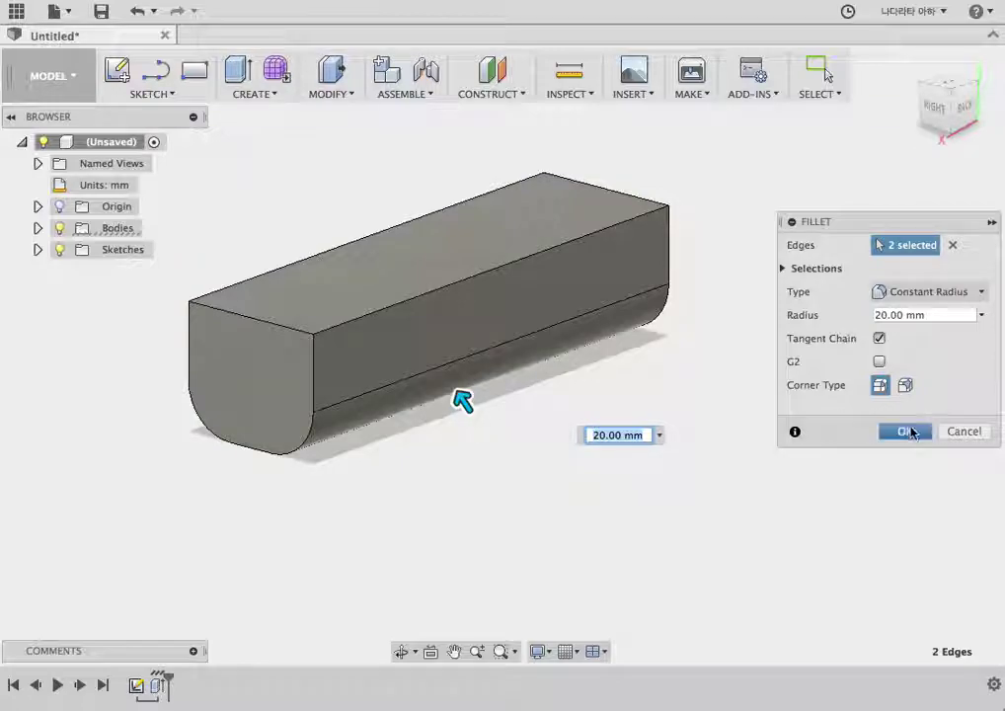
pyautogui.click(911, 433)
pyautogui.moveTo(815, 433)
pyautogui.keyDown('shift'); pyautogui.mouseDown(button='middle')
pyautogui.moveTo(803, 402)
pyautogui.moveTo(841, 402)
pyautogui.mouseUp(button='middle'); pyautogui.keyUp('shift')
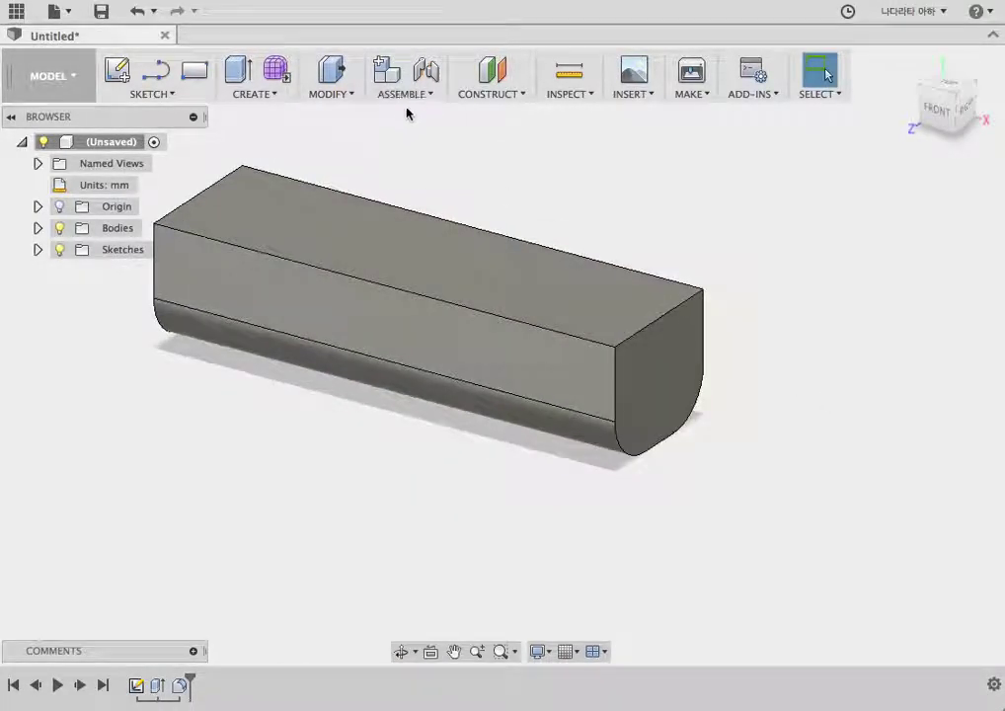
# Step: Shell the box through its top face with a 2 mm inside thickness
pyautogui.click(331, 94)
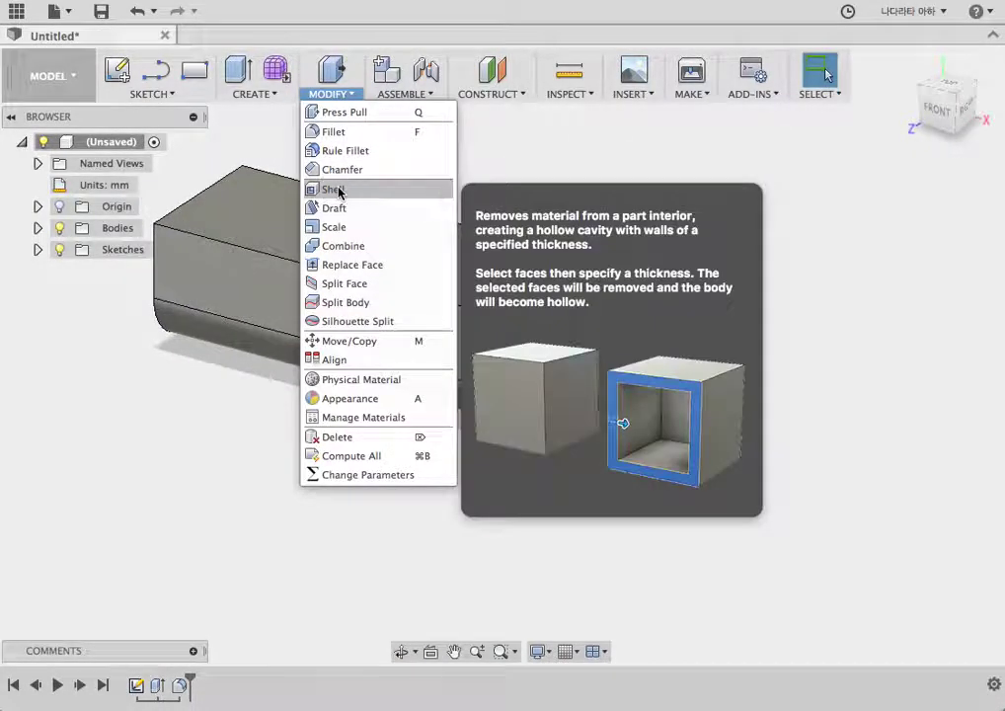
pyautogui.click(332, 189)
pyautogui.click(312, 226)
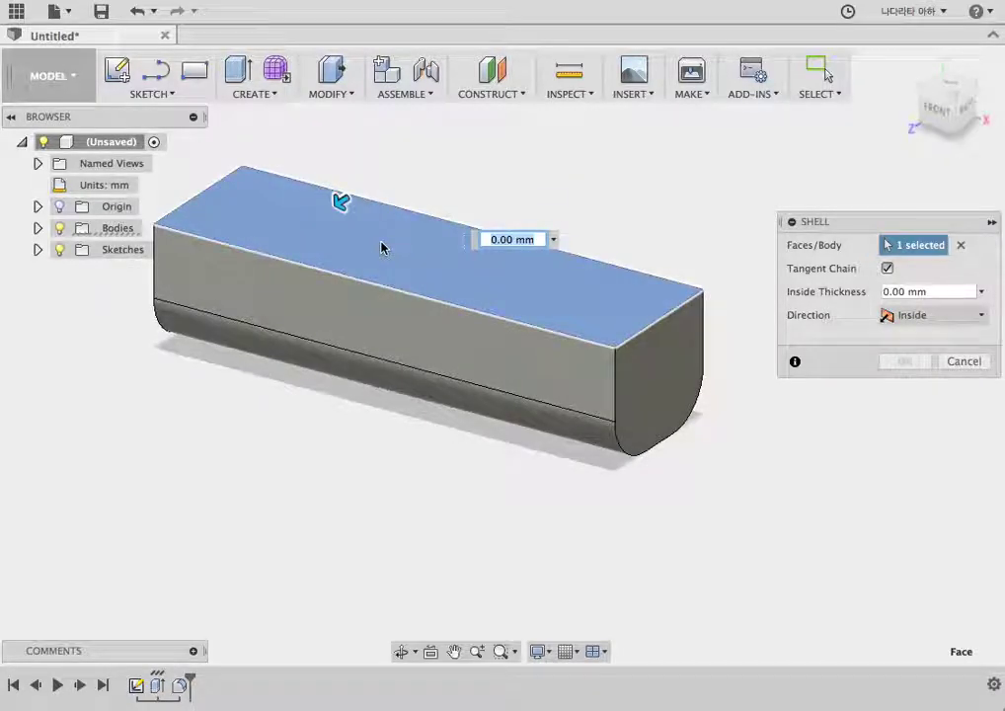
pyautogui.write('2')
pyautogui.press('Return')
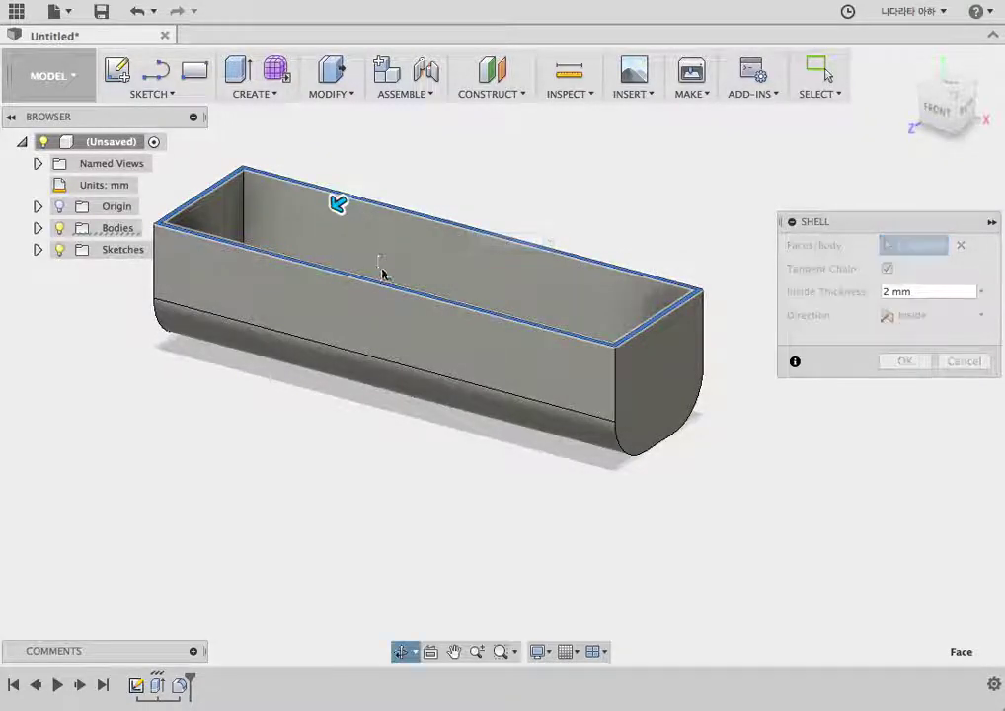
pyautogui.moveTo(382, 274)
pyautogui.keyDown('shift'); pyautogui.mouseDown(button='middle')
pyautogui.moveTo(390, 334)
pyautogui.moveTo(370, 287)
pyautogui.mouseUp(button='middle'); pyautogui.keyUp('shift')
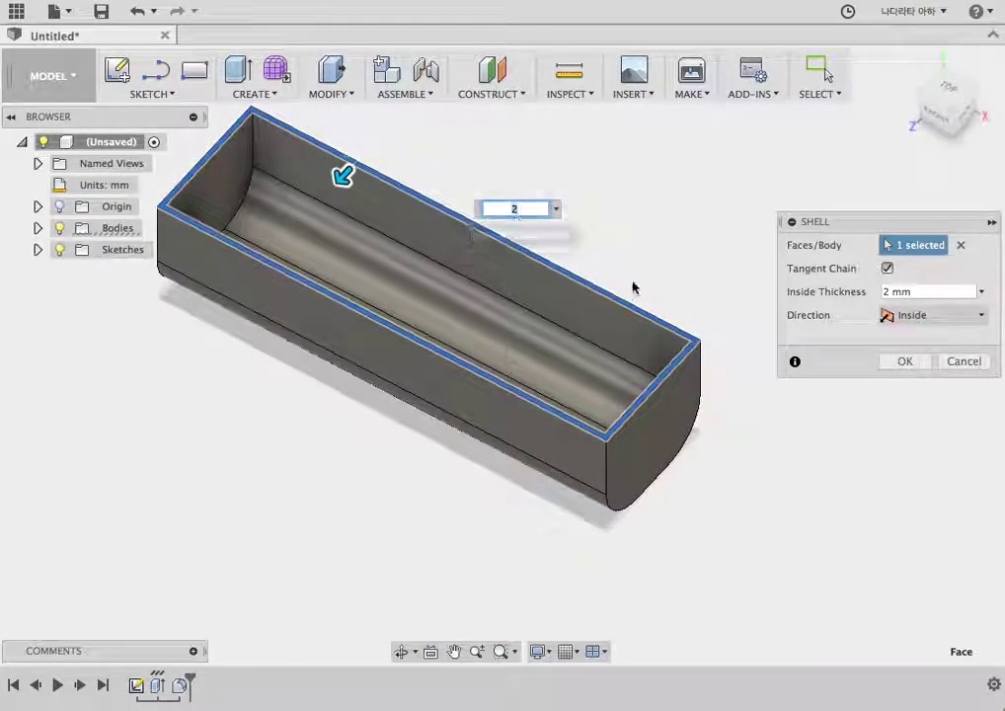
pyautogui.click(901, 363)
pyautogui.moveTo(763, 498)
pyautogui.keyDown('shift'); pyautogui.mouseDown(button='middle')
pyautogui.moveTo(604, 408)
pyautogui.moveTo(781, 303)
pyautogui.moveTo(833, 341)
pyautogui.moveTo(826, 374)
pyautogui.moveTo(774, 418)
pyautogui.moveTo(696, 283)
pyautogui.moveTo(691, 341)
pyautogui.mouseUp(button='middle'); pyautogui.keyUp('shift')
pyautogui.scroll(3, 603, 408)
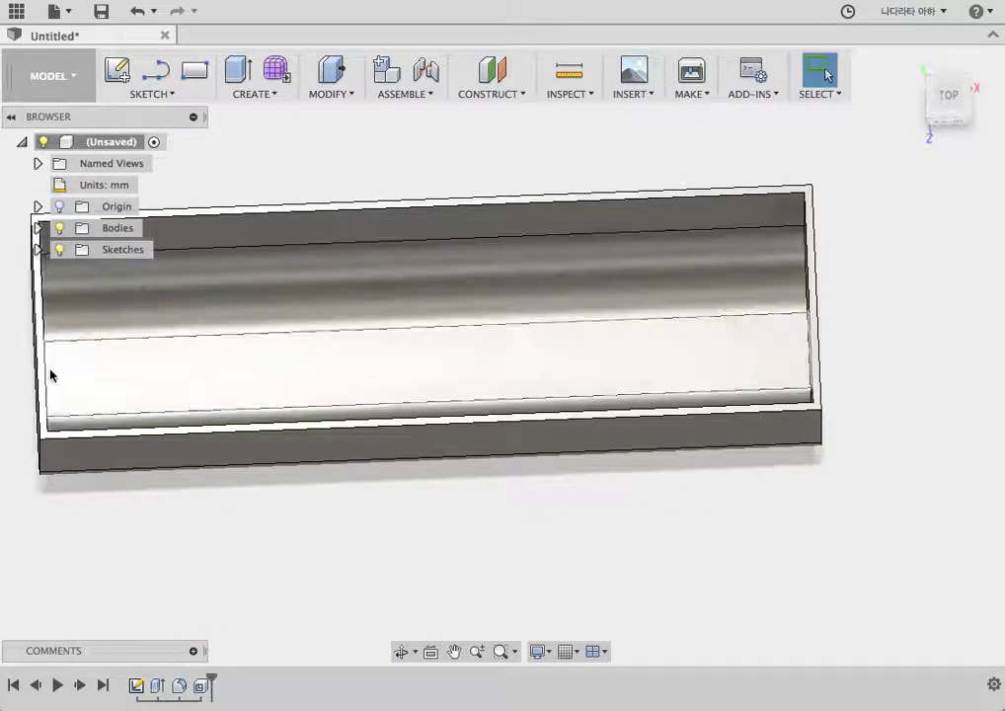
# Step: Switch to the top view and start a new sketch
pyautogui.click(943, 103)
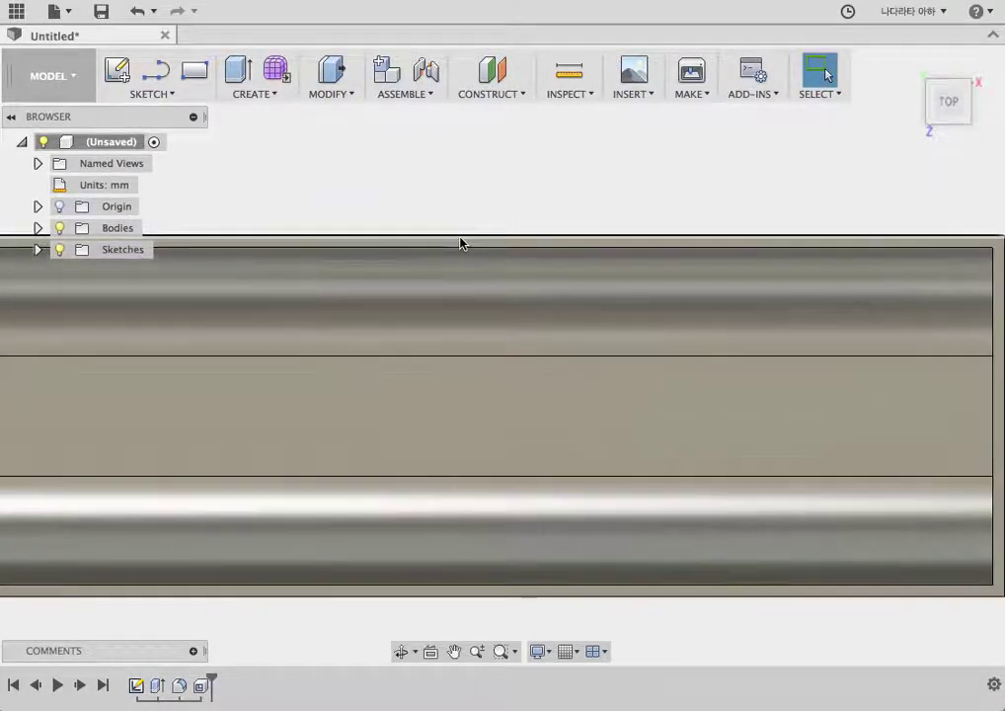
pyautogui.click(148, 94)
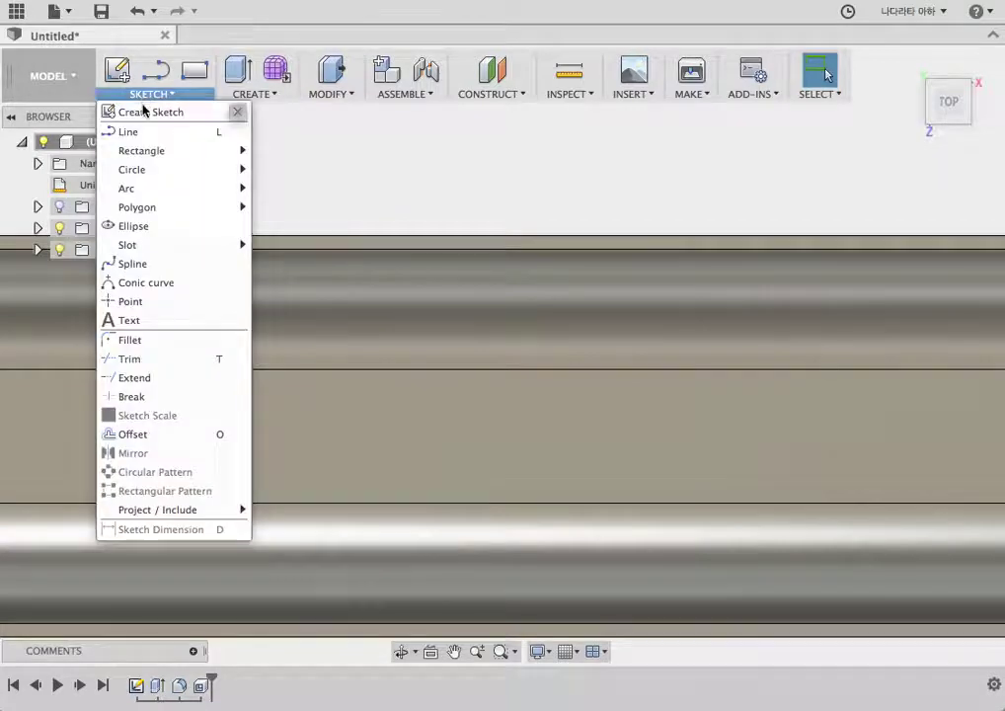
pyautogui.click(143, 111)
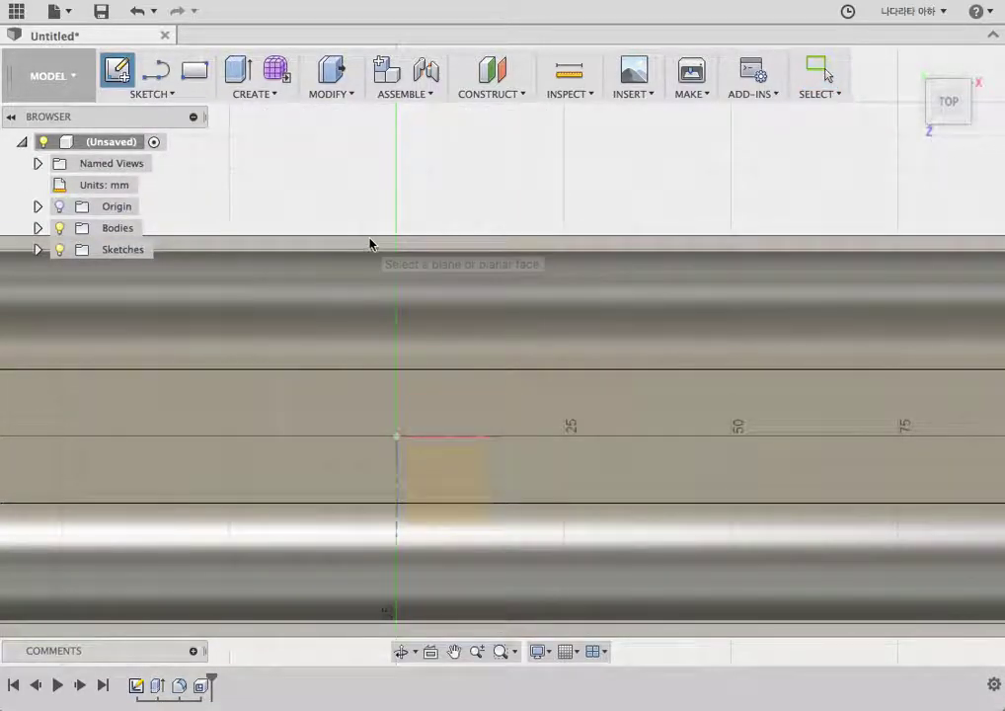
pyautogui.scroll(-3, 388, 202)
pyautogui.scroll(-2, 400, 209)
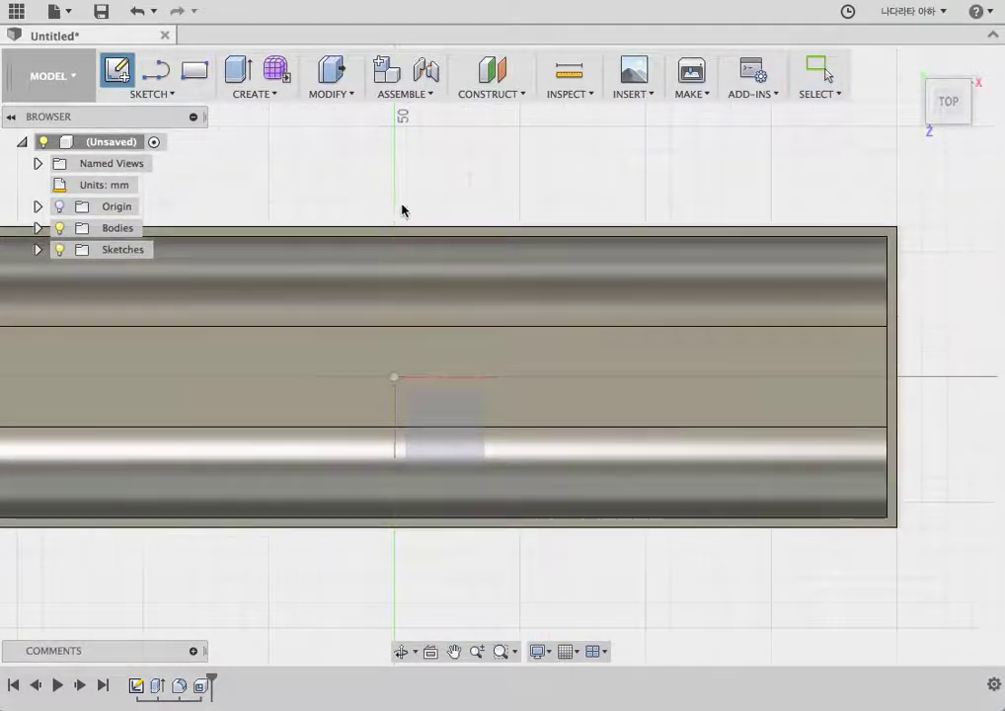
# Step: Place the sketch on the trough's flat face and frame the whole body
pyautogui.click(514, 238)
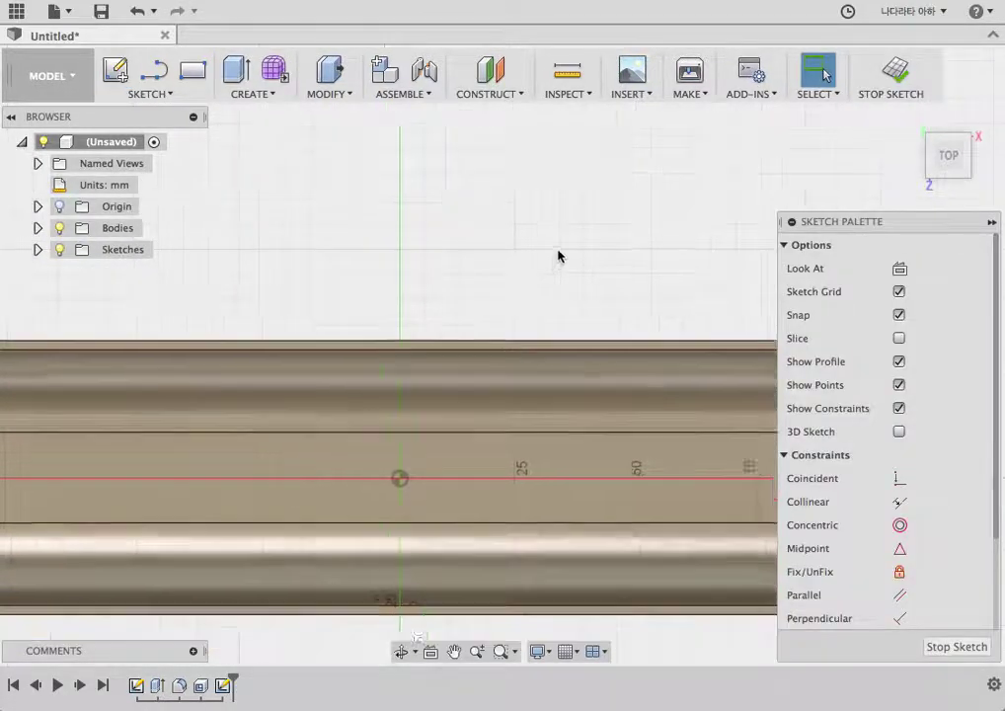
pyautogui.scroll(-3, 558, 256)
pyautogui.scroll(2, 248, 272)
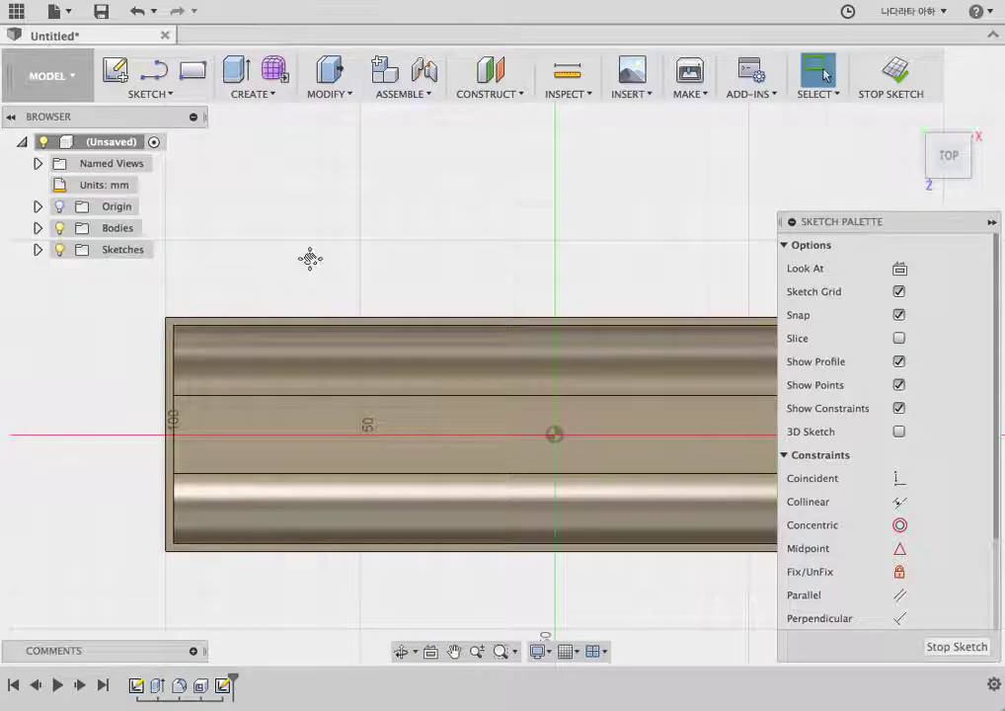
pyautogui.scroll(-2, 171, 271)
pyautogui.scroll(1, 343, 365)
pyautogui.scroll(-2, 288, 287)
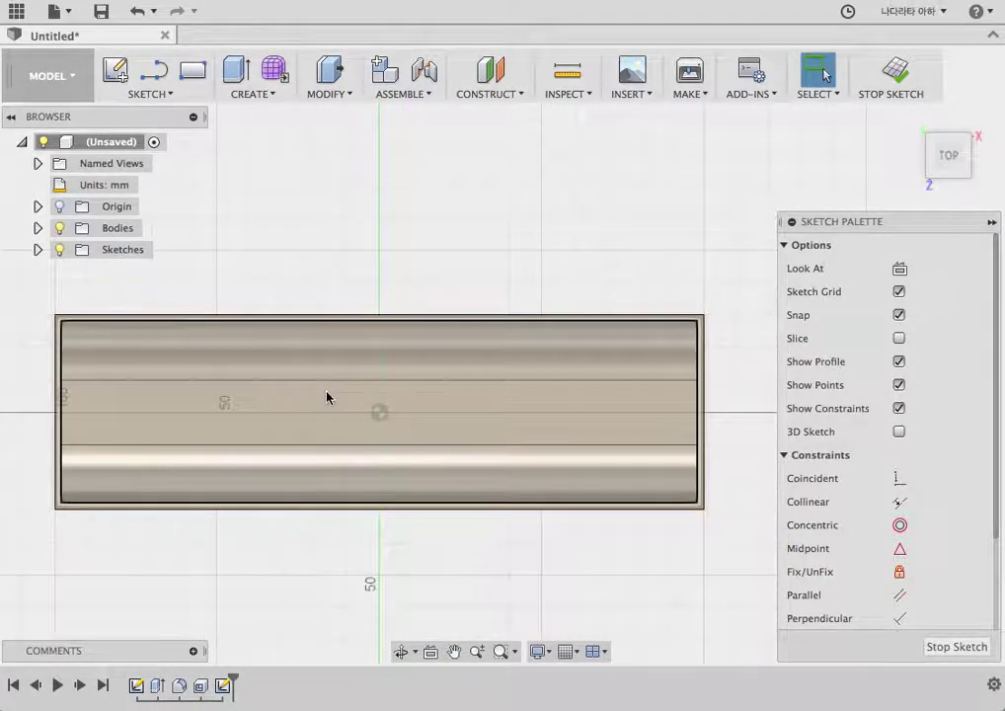
pyautogui.moveTo(327, 397); pyautogui.dragTo(355, 392, button='middle')
pyautogui.scroll(1, 361, 403)
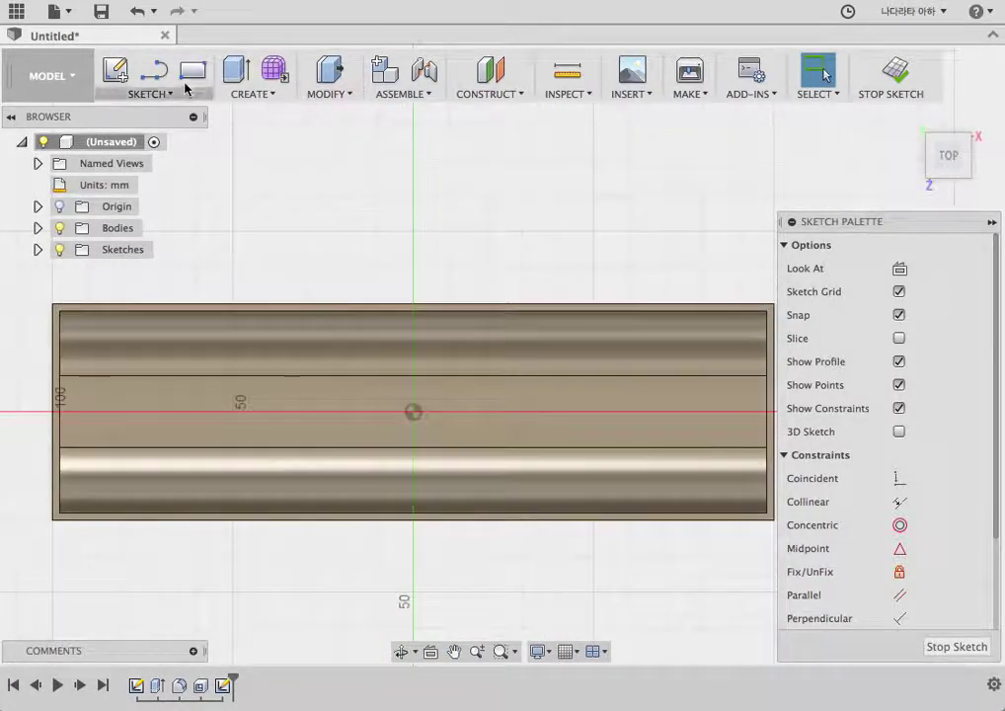
# Step: Draw three lines across the trough's width and a centre line from the third to the right end
pyautogui.click(154, 97)
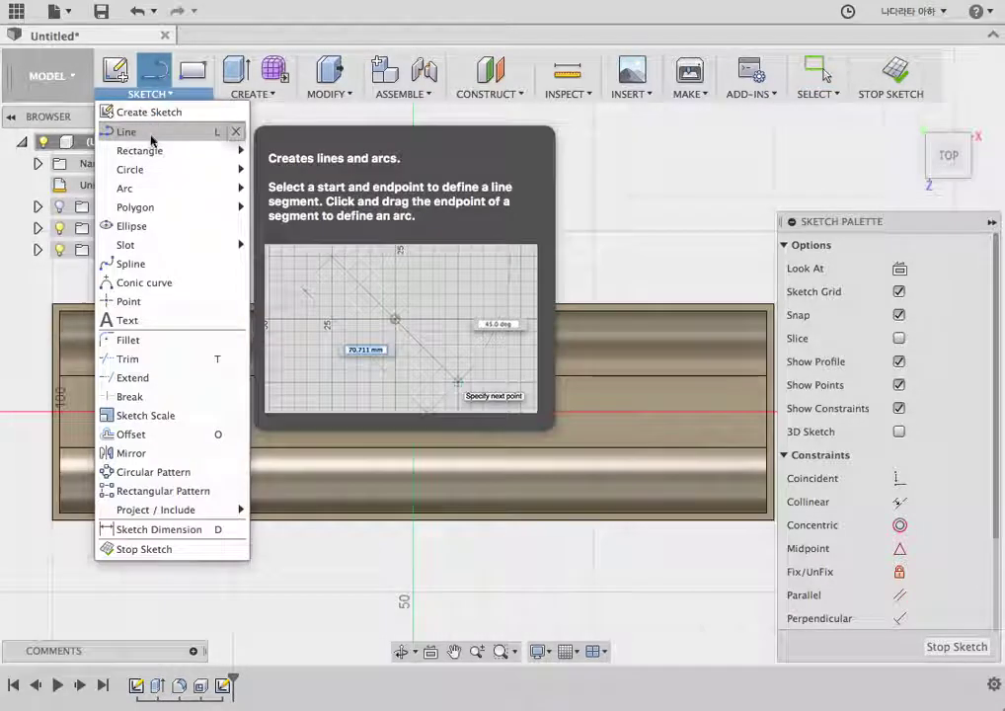
pyautogui.click(128, 131)
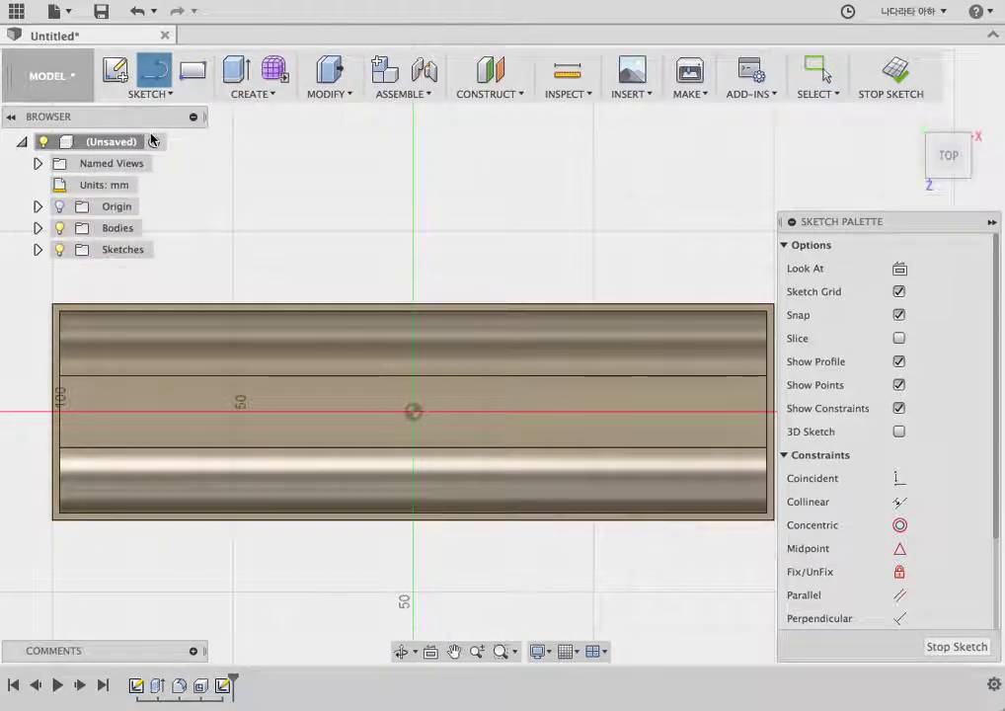
pyautogui.click(158, 314)
pyautogui.click(162, 512)
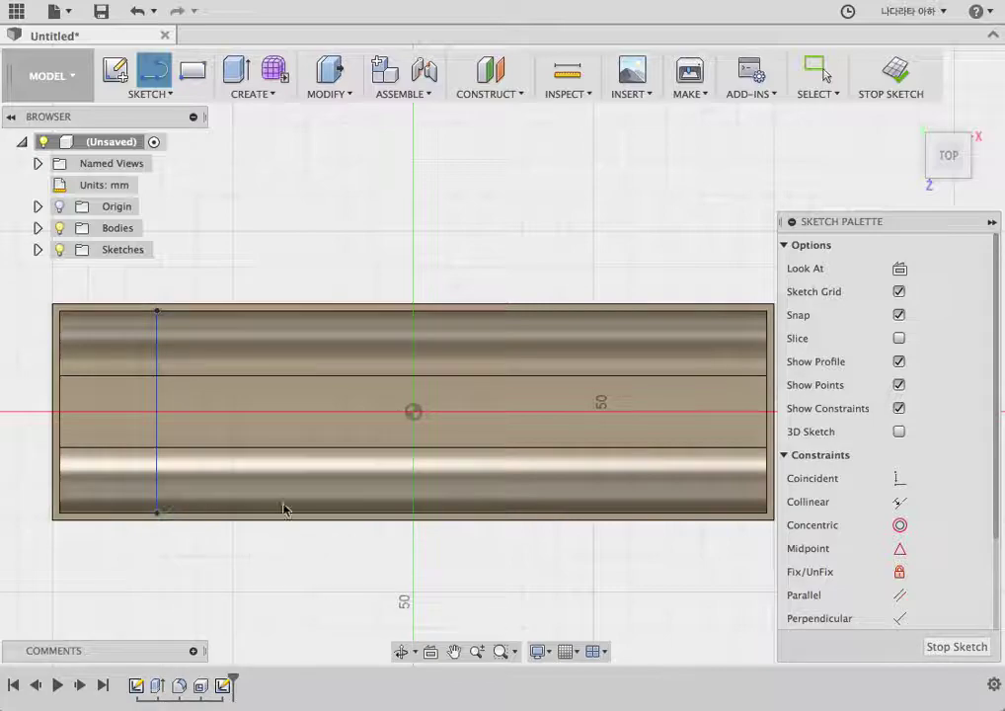
pyautogui.click(371, 312)
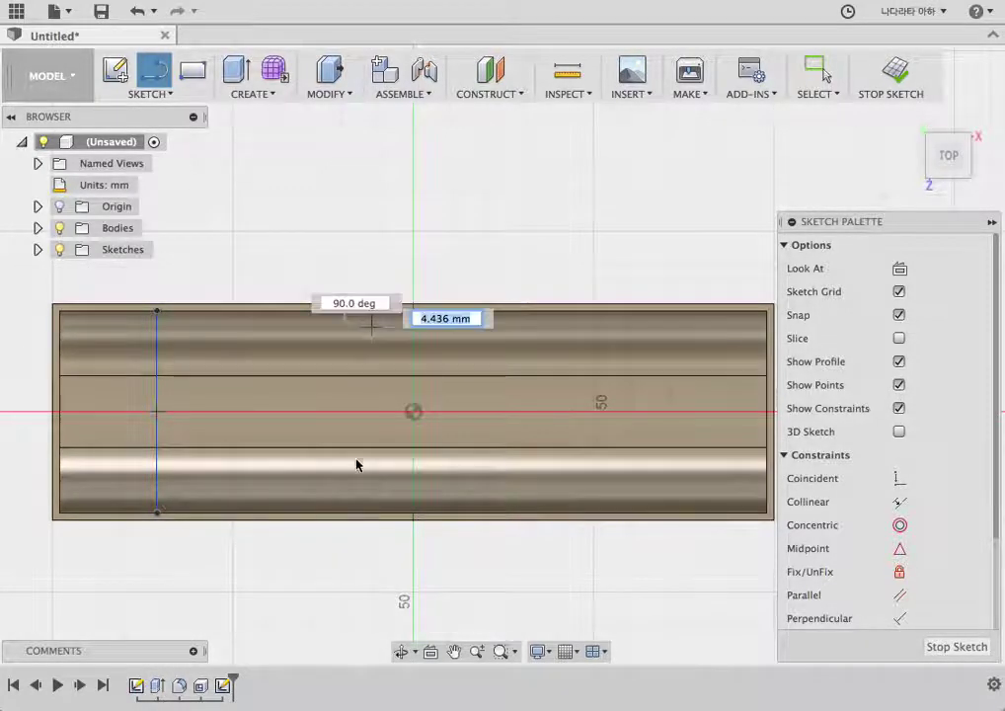
pyautogui.click(372, 512)
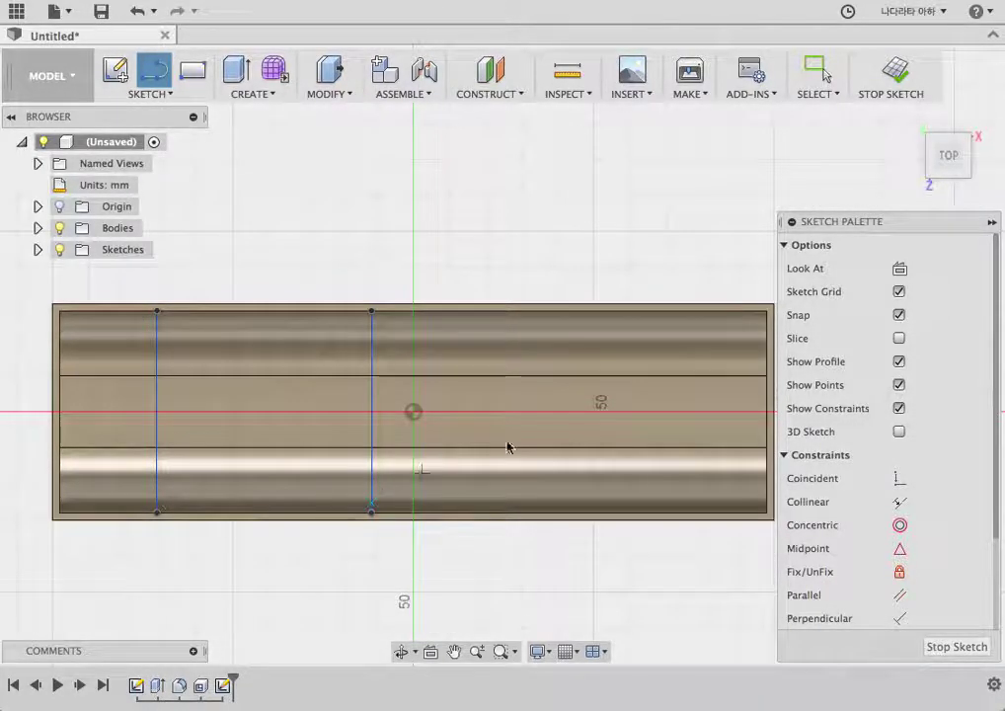
pyautogui.click(478, 312)
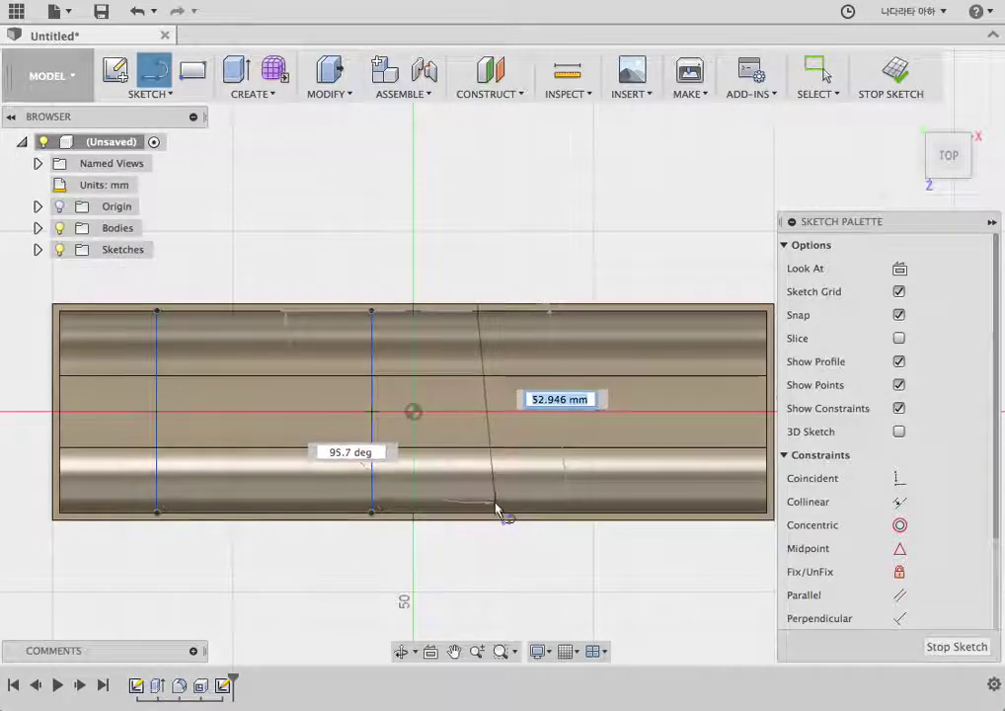
pyautogui.click(478, 512)
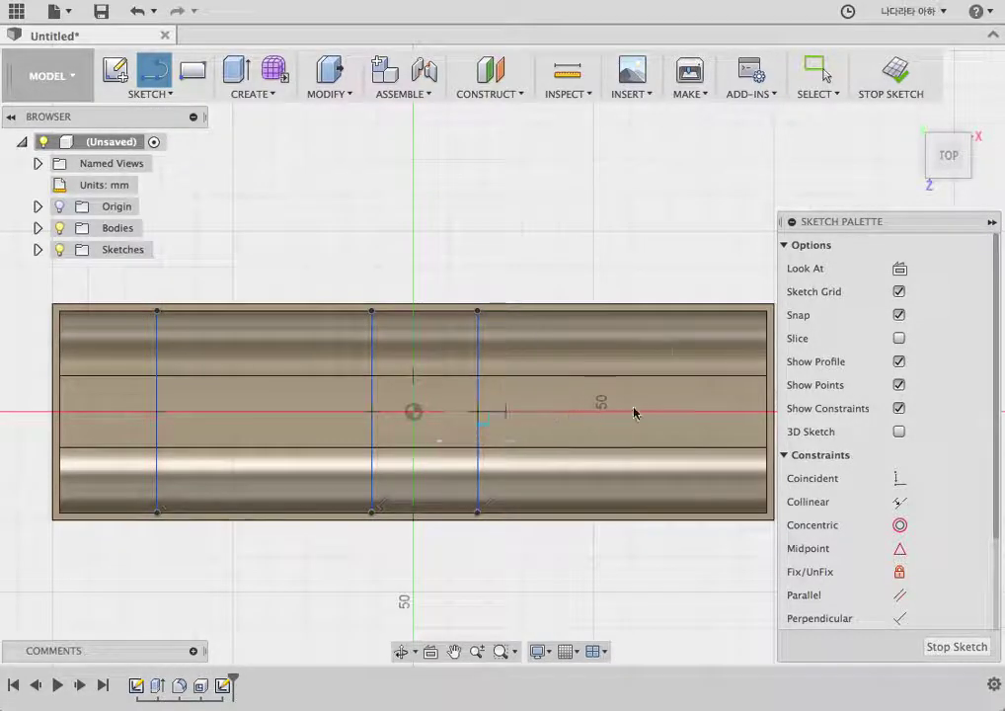
pyautogui.click(769, 413)
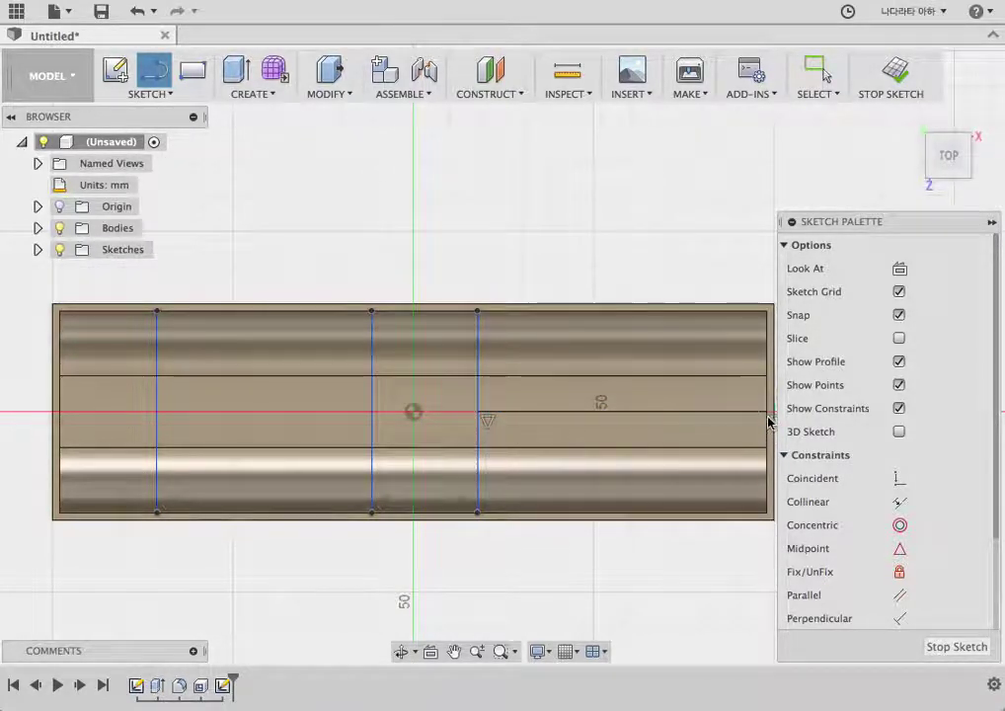
# Step: Finish the sketch and return to the default 3D view of the trough
pyautogui.click(892, 71)
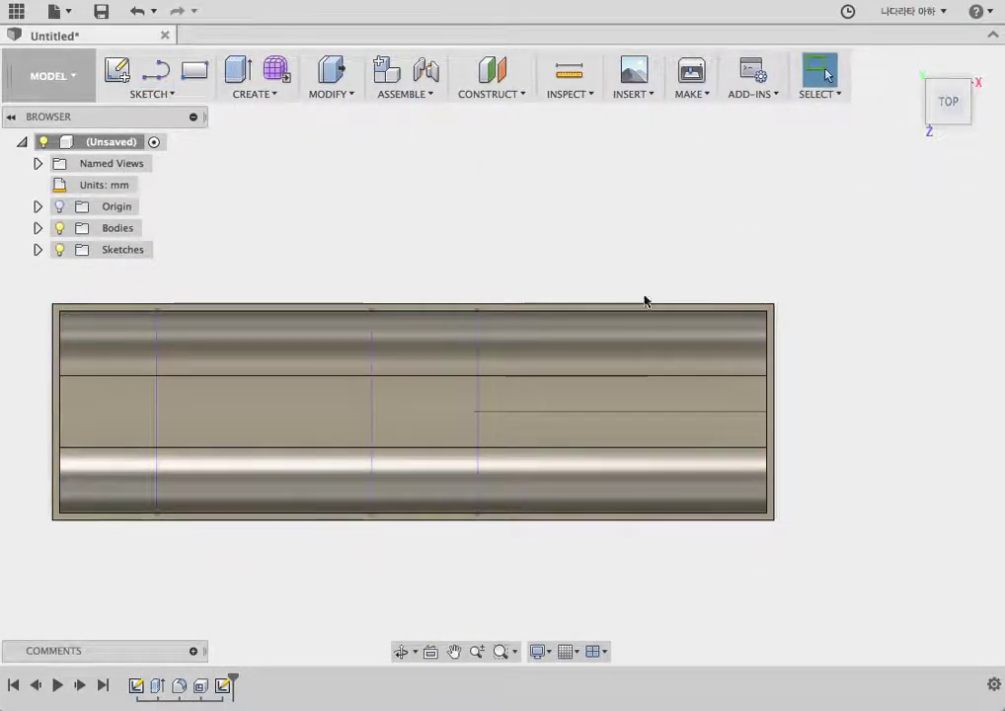
pyautogui.click(909, 64)
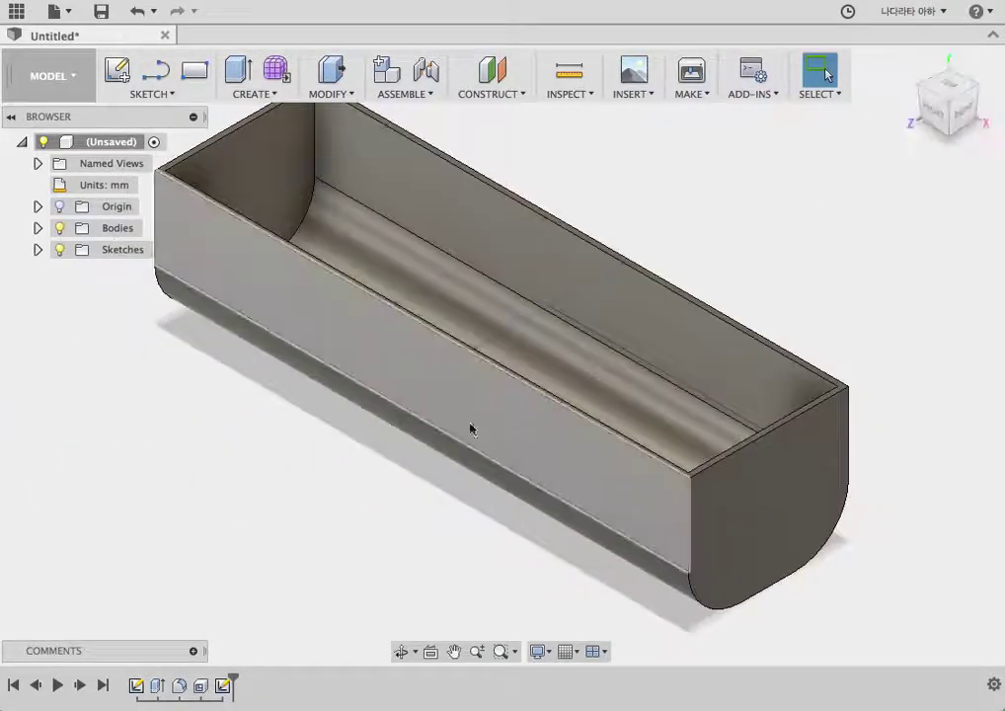
pyautogui.moveTo(377, 458)
pyautogui.keyDown('shift'); pyautogui.mouseDown(button='middle')
pyautogui.moveTo(401, 434)
pyautogui.moveTo(399, 419)
pyautogui.moveTo(420, 482)
pyautogui.moveTo(404, 467)
pyautogui.moveTo(429, 464)
pyautogui.mouseUp(button='middle'); pyautogui.keyUp('shift')
pyautogui.scroll(5, 695, 364)
pyautogui.scroll(1, 658, 407)
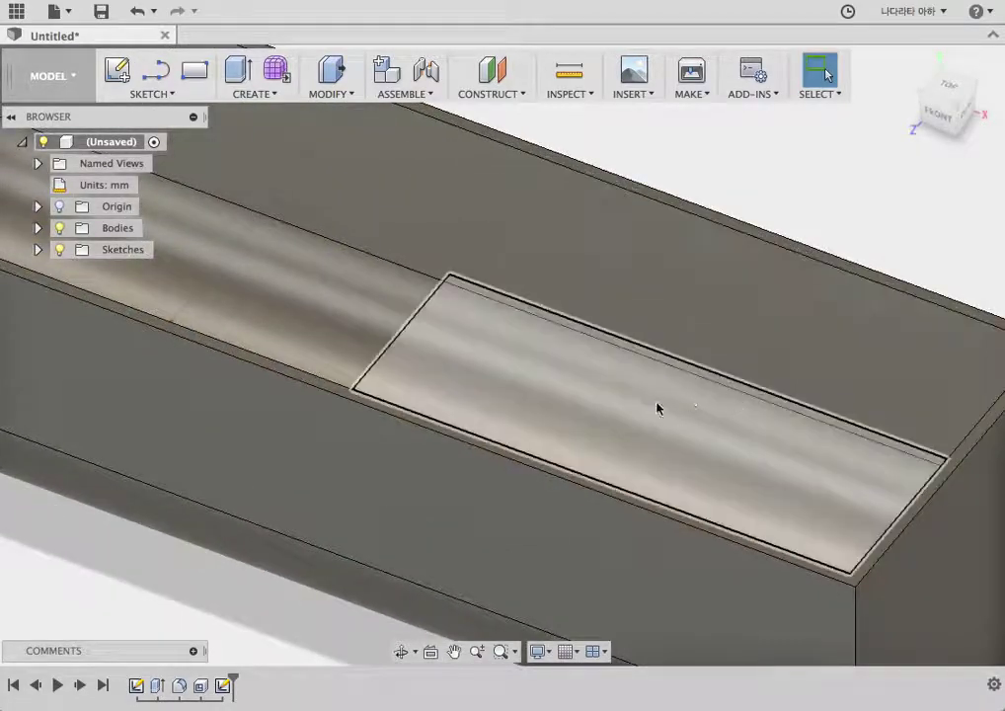
# Step: Orbit and zoom to see the whole trough from a low front angle
pyautogui.moveTo(679, 316)
pyautogui.keyDown('shift'); pyautogui.mouseDown(button='middle')
pyautogui.moveTo(693, 285)
pyautogui.moveTo(725, 296)
pyautogui.moveTo(717, 312)
pyautogui.mouseUp(button='middle'); pyautogui.keyUp('shift')
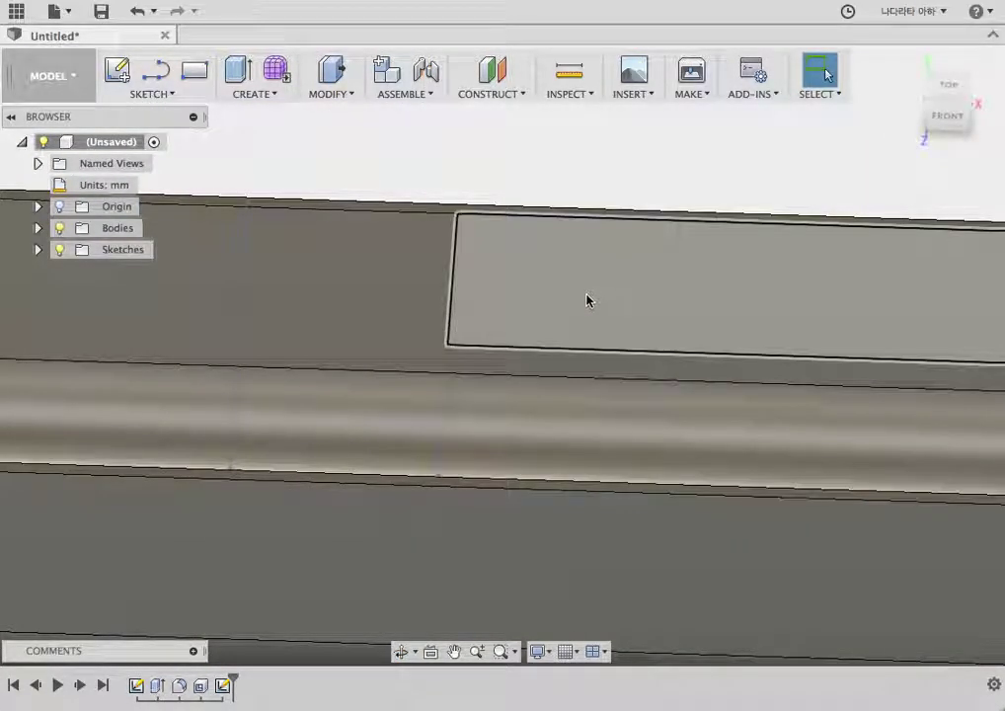
pyautogui.scroll(-3, 397, 328)
pyautogui.scroll(-2, 422, 332)
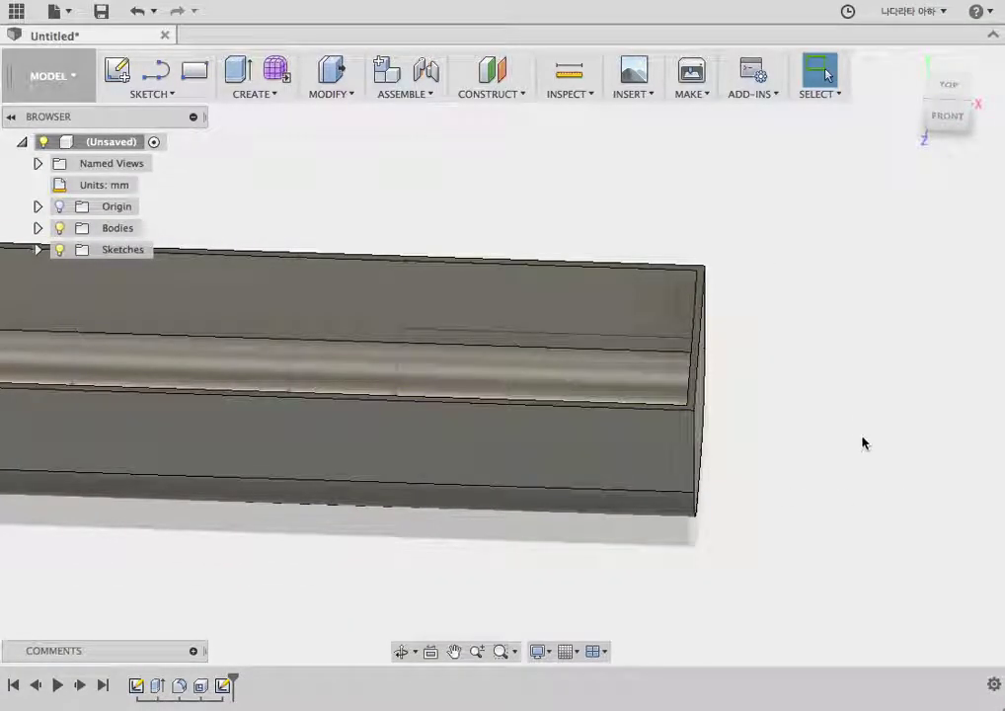
pyautogui.moveTo(865, 442)
pyautogui.keyDown('shift'); pyautogui.mouseDown(button='middle')
pyautogui.moveTo(833, 442)
pyautogui.moveTo(833, 457)
pyautogui.mouseUp(button='middle'); pyautogui.keyUp('shift')
pyautogui.scroll(-3, 783, 491)
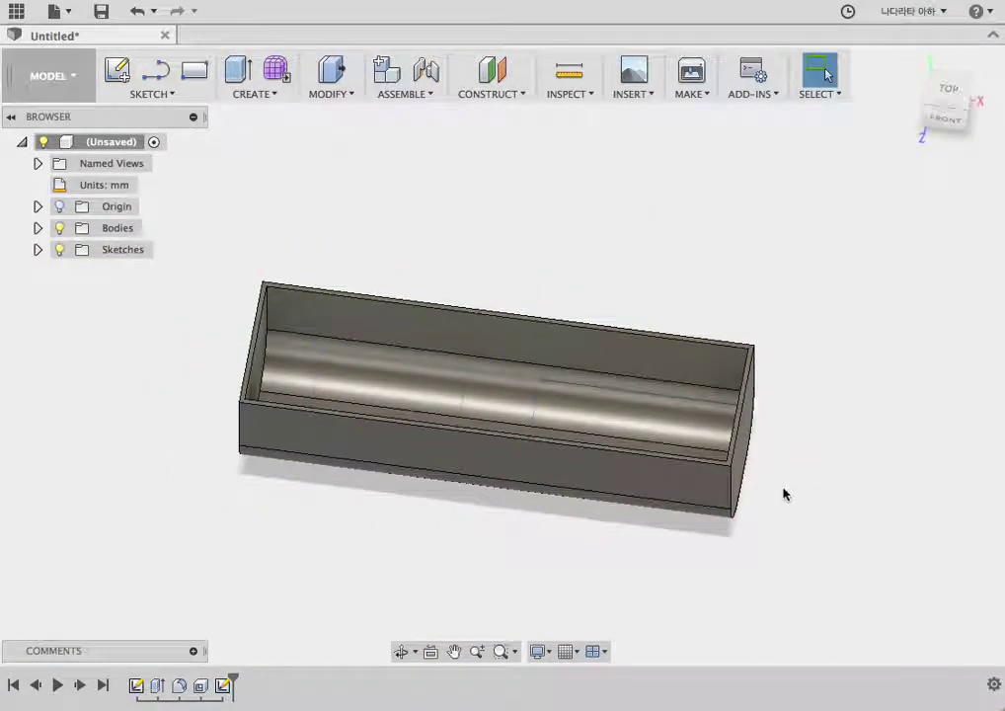
pyautogui.scroll(3, 784, 506)
pyautogui.scroll(-2, 783, 505)
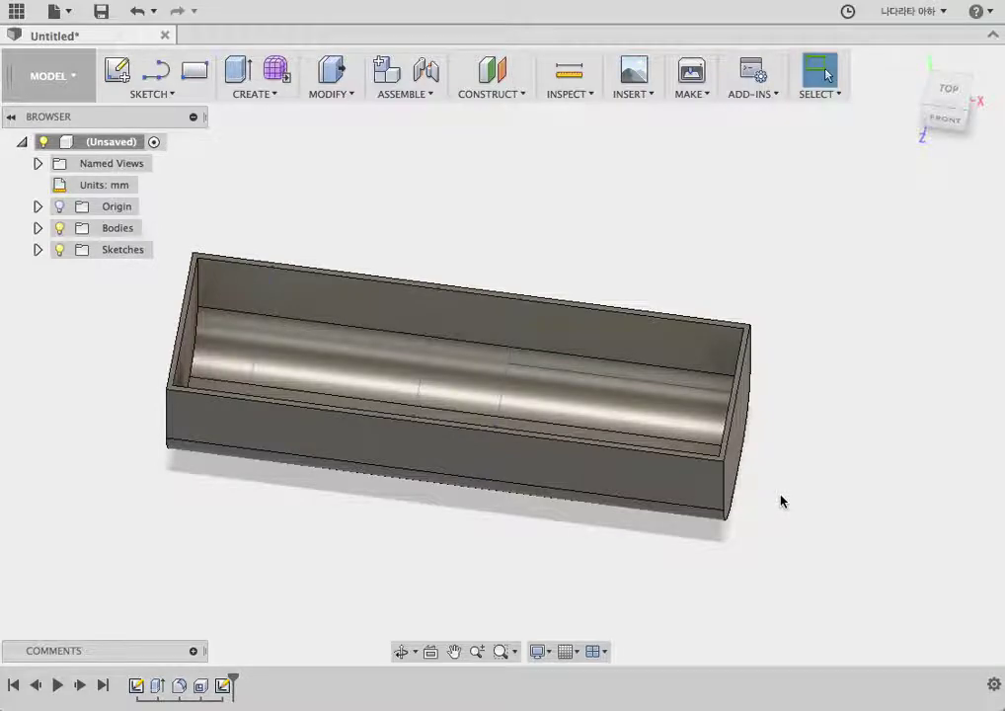
pyautogui.scroll(2, 781, 501)
# Step: Build 2 mm thick web walls from the three cross lines
pyautogui.click(254, 94)
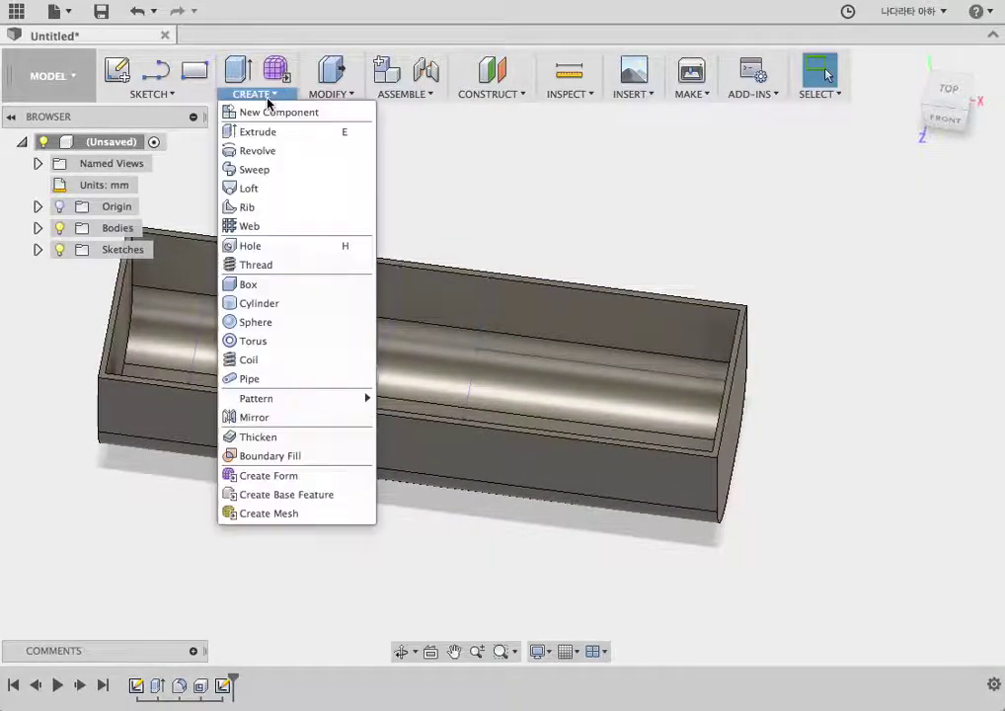
pyautogui.click(262, 224)
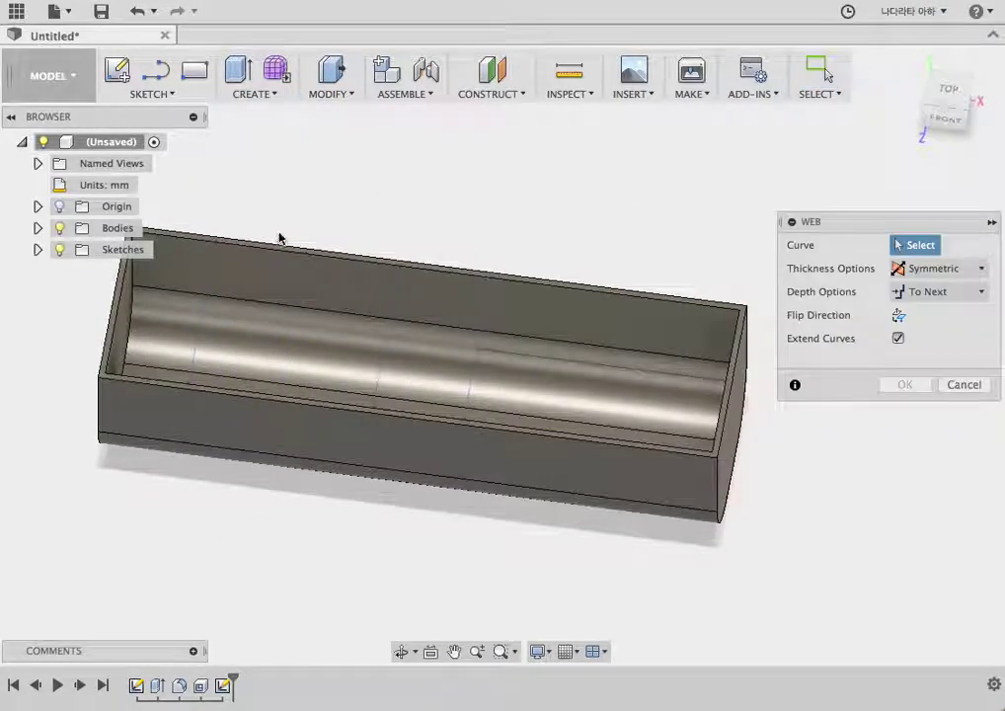
pyautogui.click(204, 302)
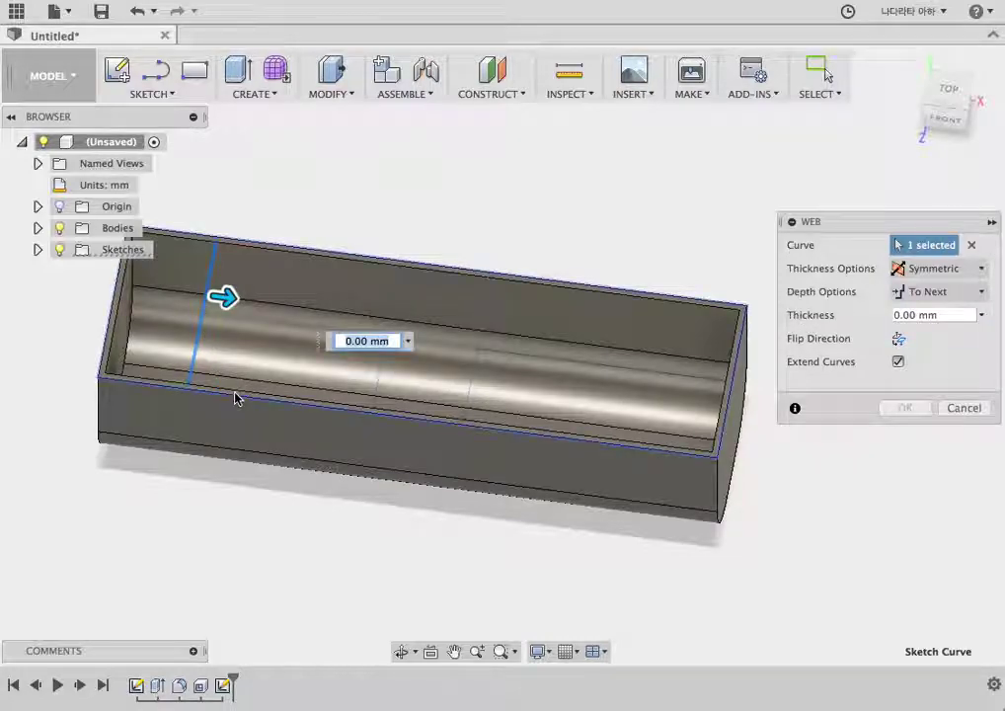
pyautogui.click(393, 303)
pyautogui.click(484, 318)
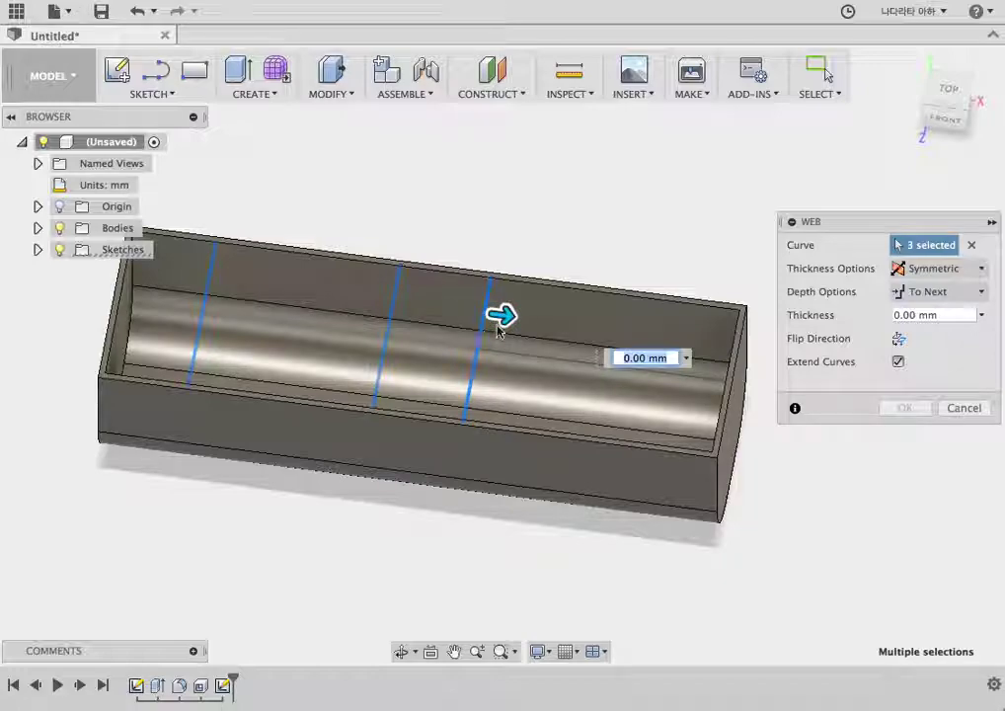
pyautogui.moveTo(506, 316); pyautogui.dragTo(512, 317)
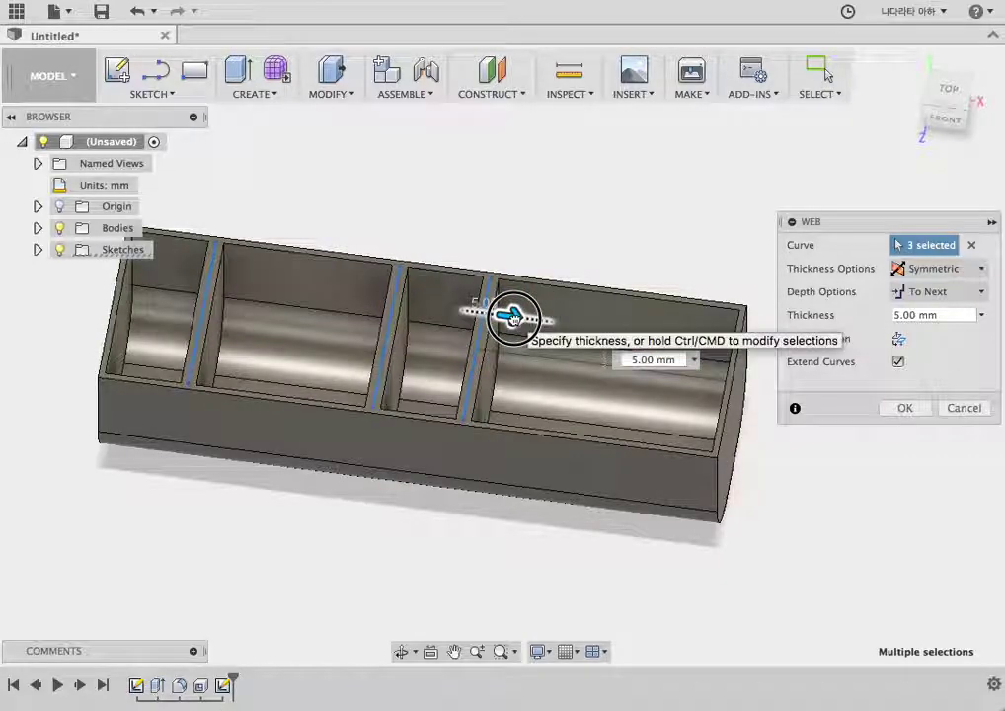
pyautogui.write('2')
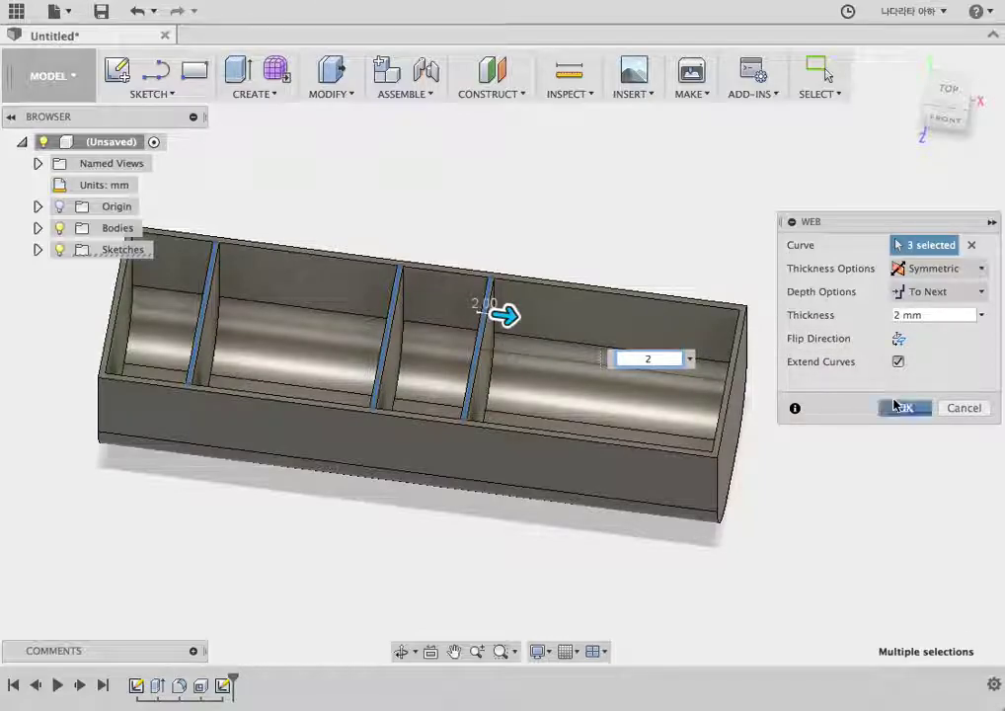
pyautogui.click(898, 407)
pyautogui.moveTo(833, 448)
pyautogui.keyDown('shift'); pyautogui.mouseDown(button='middle')
pyautogui.moveTo(752, 407)
pyautogui.moveTo(778, 390)
pyautogui.mouseUp(button='middle'); pyautogui.keyUp('shift')
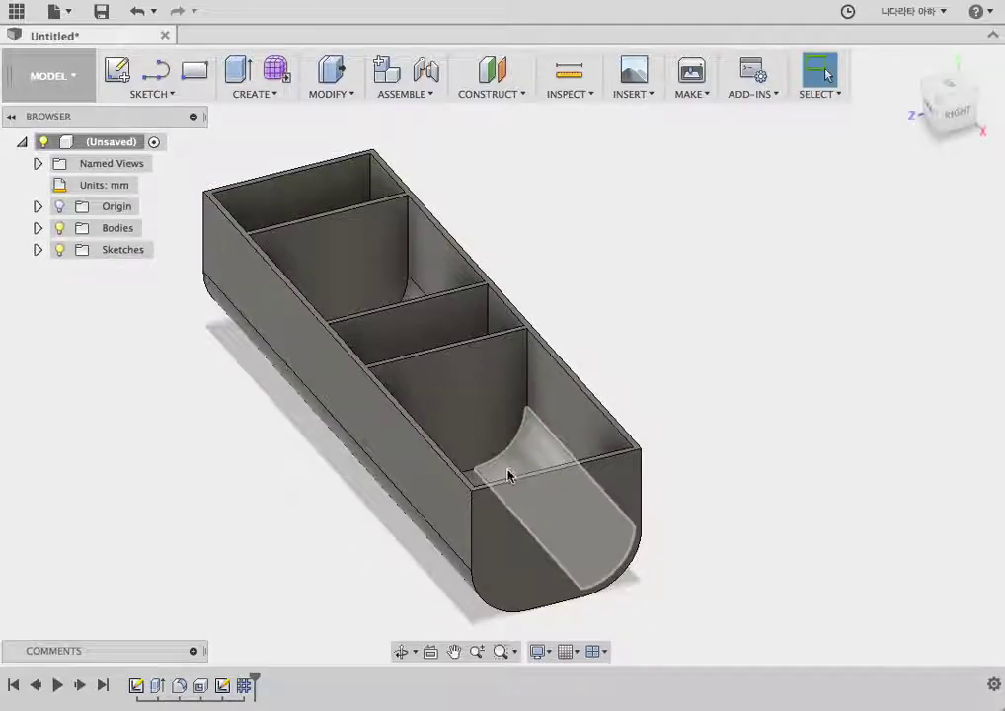
# Step: Inspect the four-compartment trough from oblique angles, then bring up the Create feature list
pyautogui.moveTo(509, 476)
pyautogui.keyDown('shift'); pyautogui.mouseDown(button='middle')
pyautogui.moveTo(713, 415)
pyautogui.moveTo(542, 431)
pyautogui.moveTo(530, 420)
pyautogui.moveTo(542, 402)
pyautogui.mouseUp(button='middle'); pyautogui.keyUp('shift')
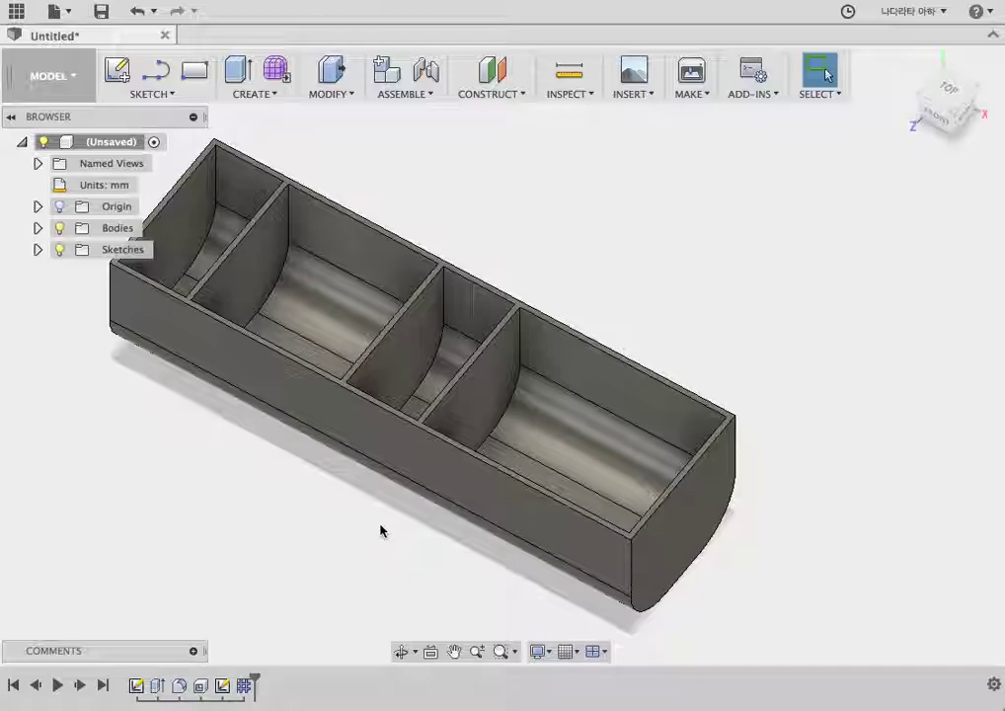
pyautogui.moveTo(374, 531)
pyautogui.keyDown('shift'); pyautogui.mouseDown(button='middle')
pyautogui.moveTo(535, 510)
pyautogui.moveTo(443, 554)
pyautogui.moveTo(367, 536)
pyautogui.mouseUp(button='middle'); pyautogui.keyUp('shift')
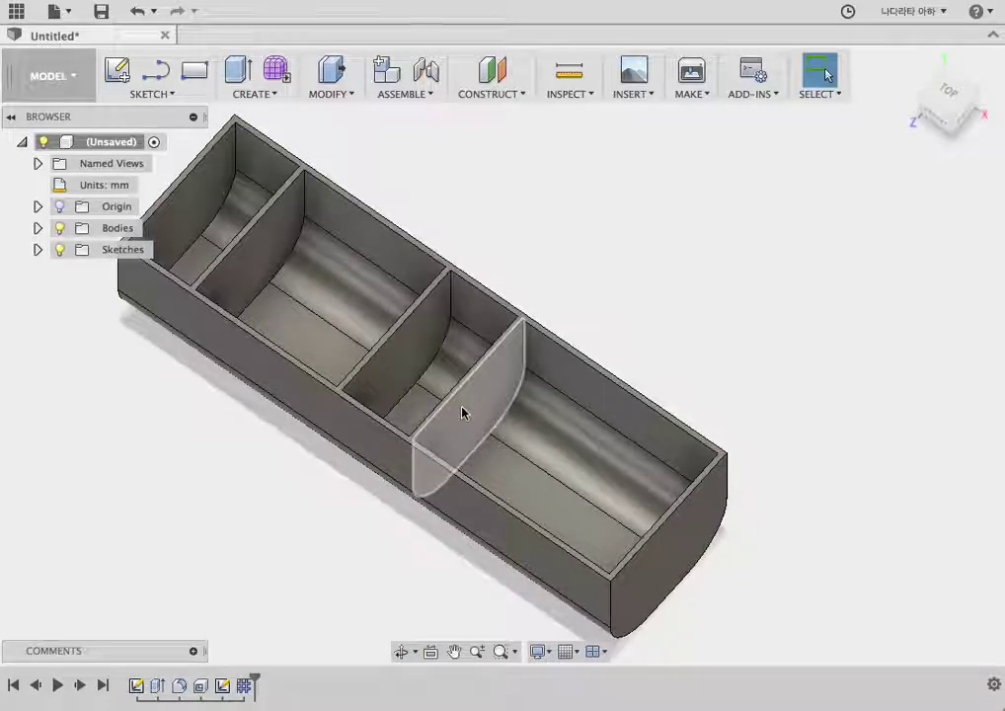
pyautogui.click(433, 348)
pyautogui.click(272, 131)
pyautogui.click(260, 95)
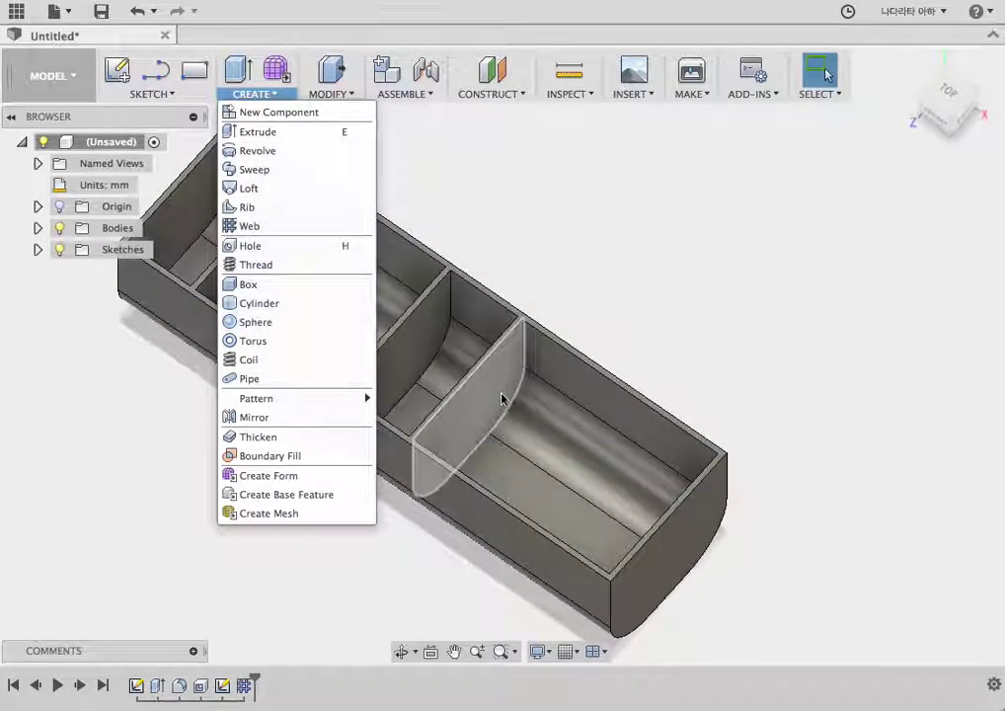
pyautogui.click(150, 94)
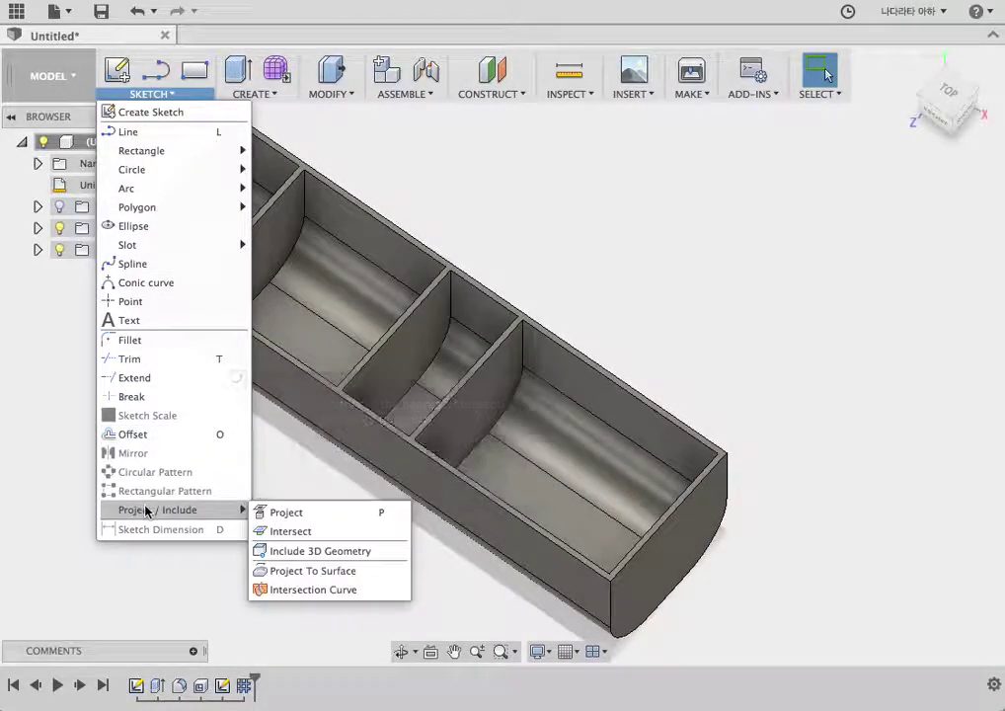
pyautogui.moveTo(158, 509)
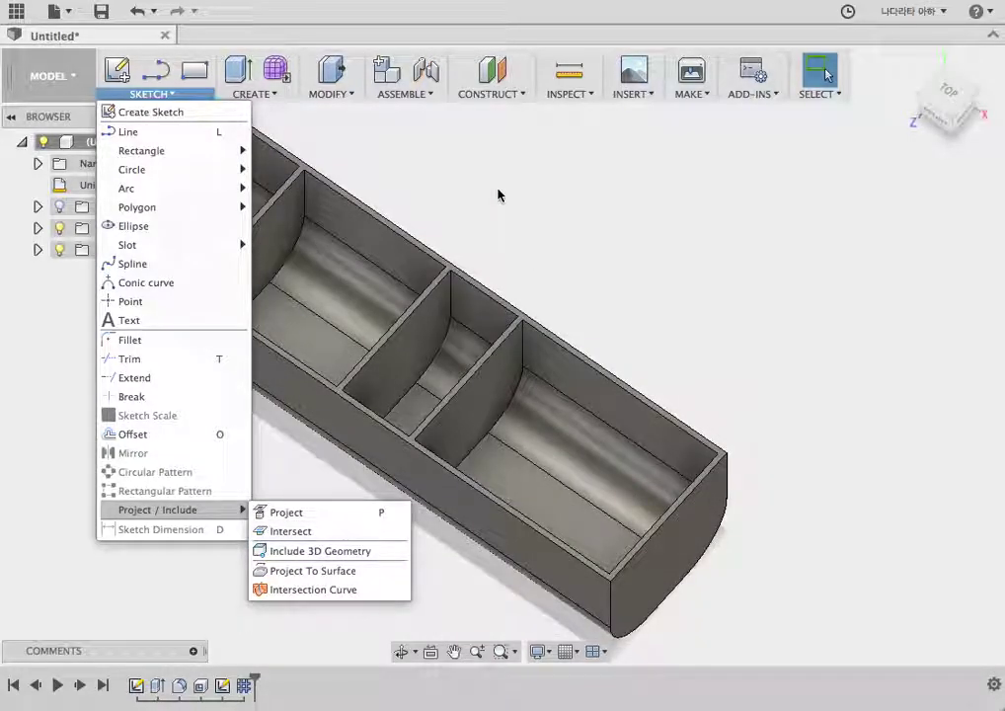
pyautogui.click(498, 195)
pyautogui.keyDown('shift'); pyautogui.moveTo(555, 244); pyautogui.dragTo(591, 253, button='middle'); pyautogui.keyUp('shift')
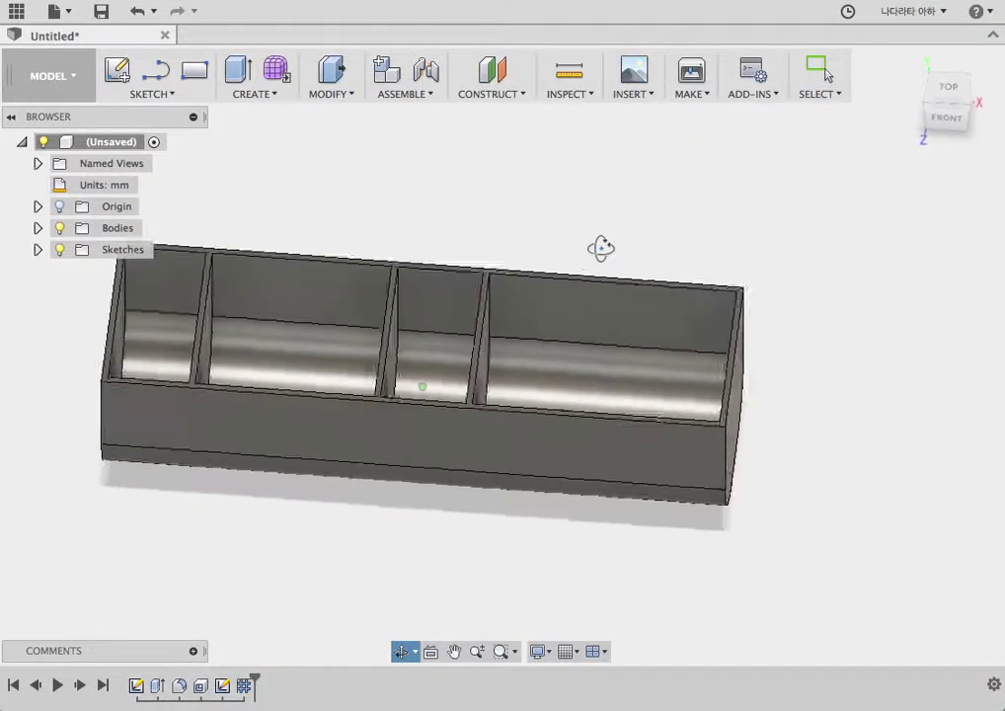
pyautogui.keyDown('shift'); pyautogui.moveTo(646, 306); pyautogui.dragTo(657, 302, button='middle'); pyautogui.keyUp('shift')
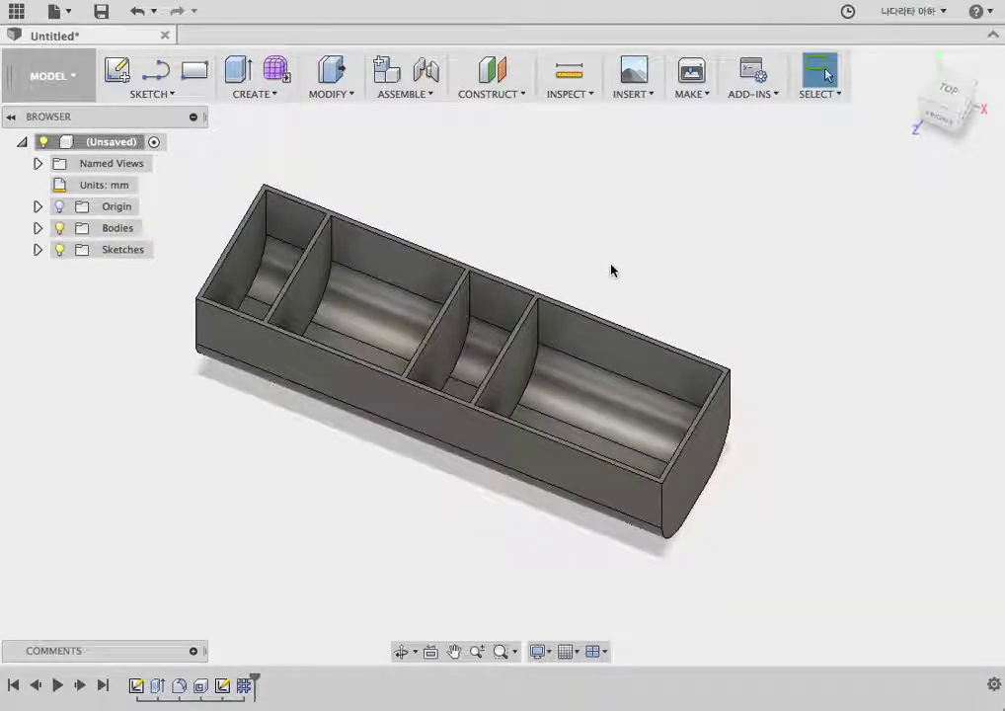
pyautogui.keyDown('shift'); pyautogui.moveTo(611, 270); pyautogui.dragTo(616, 285, button='middle'); pyautogui.keyUp('shift')
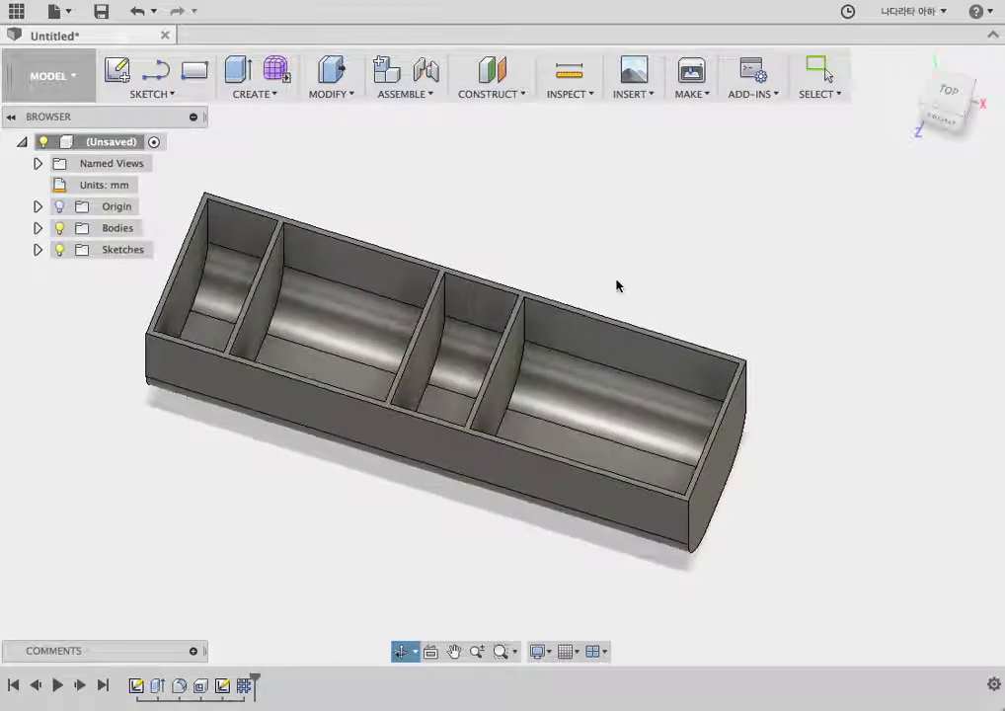
pyautogui.press('Escape')
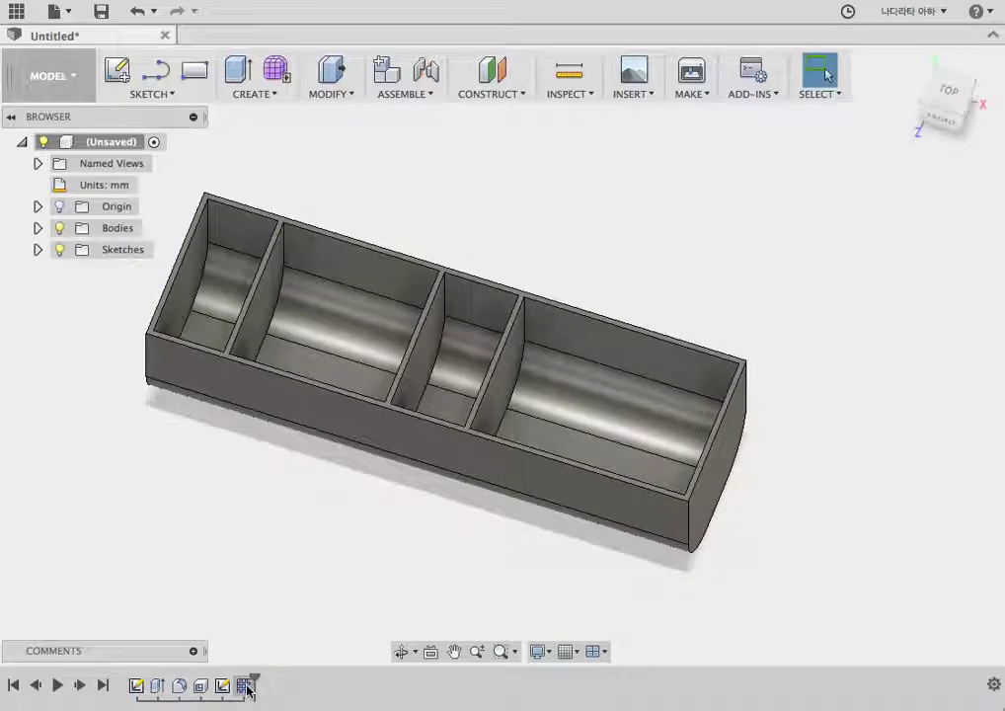
# Step: Edit the existing Web1 feature from the timeline
pyautogui.click(247, 688)
pyautogui.rightClick(247, 687)
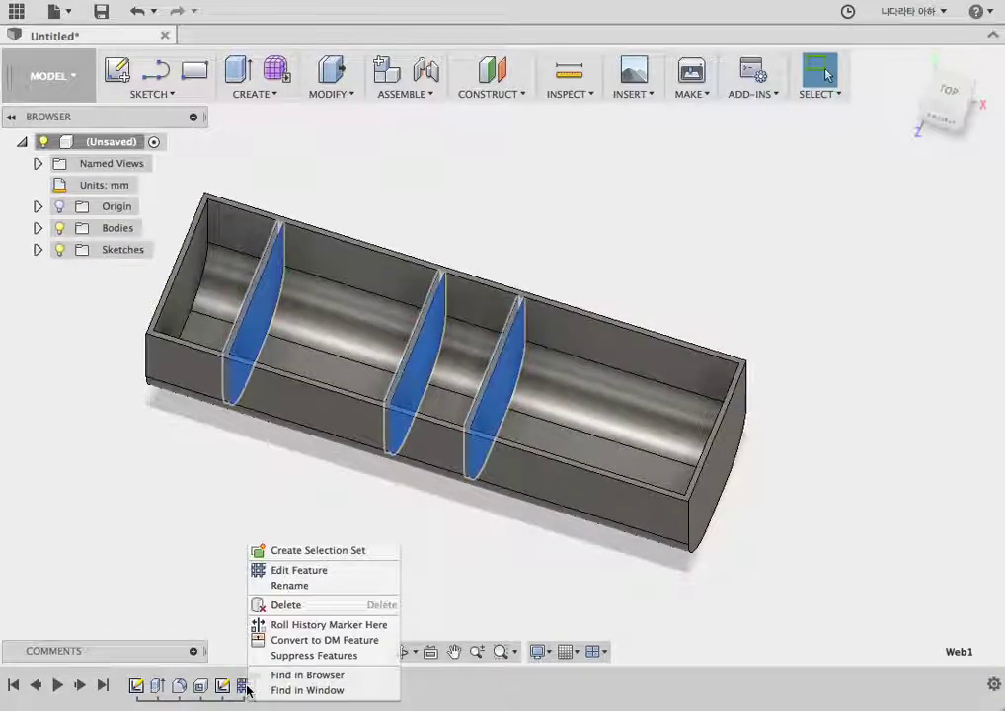
pyautogui.click(288, 571)
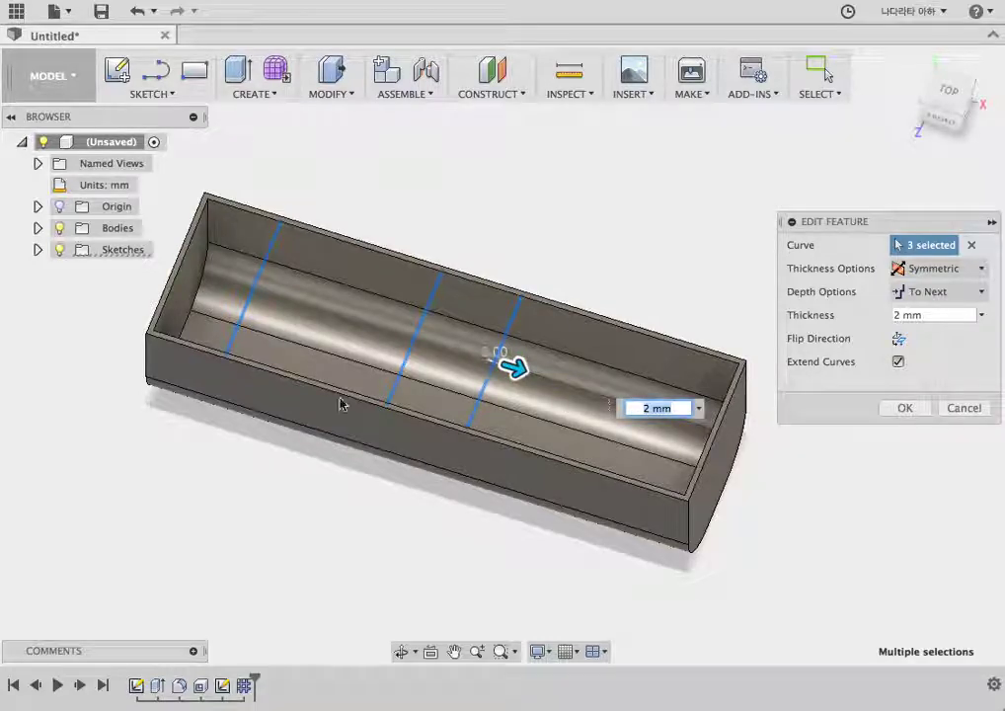
# Step: Add the lengthwise centre line to the web, creating a 2 mm long wall
pyautogui.scroll(-3, 340, 404)
pyautogui.scroll(3, 542, 442)
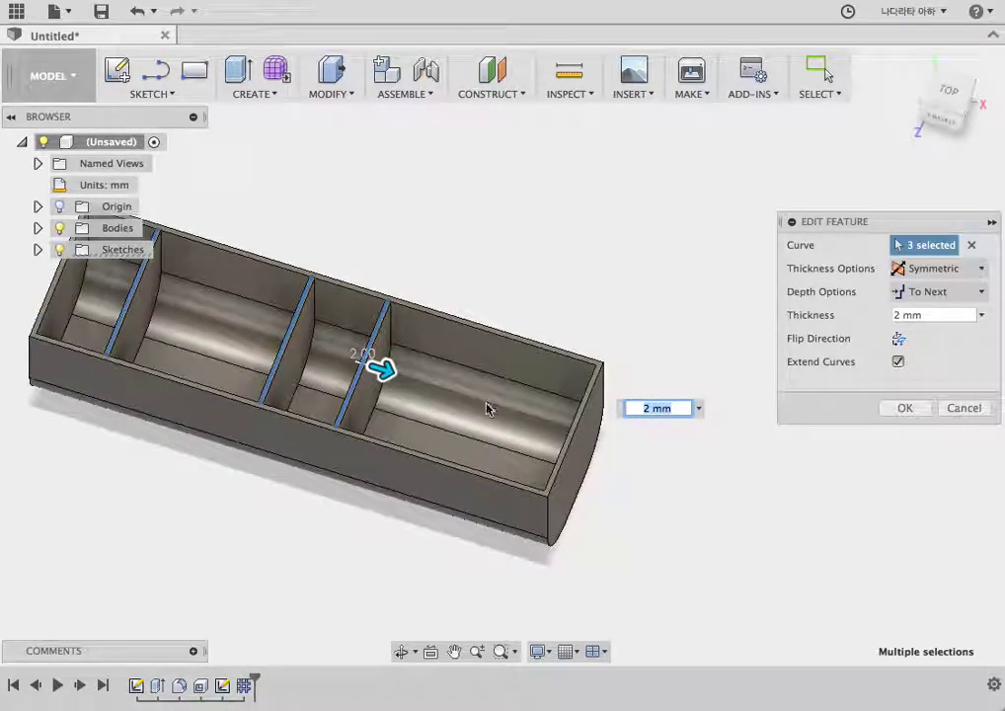
pyautogui.scroll(2, 486, 407)
pyautogui.scroll(2, 474, 409)
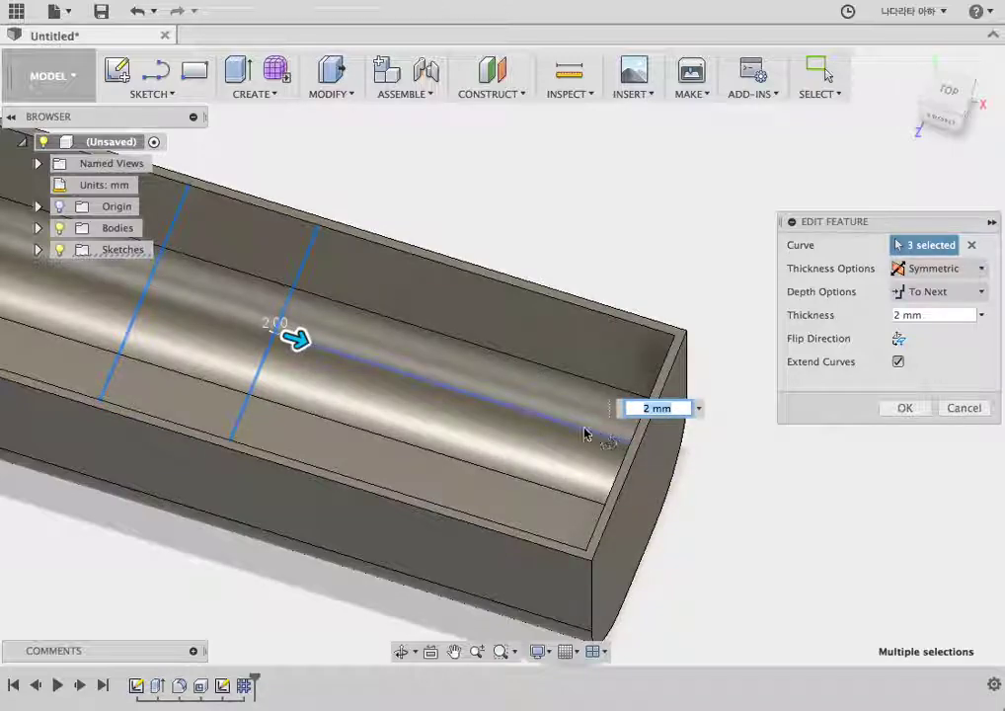
pyautogui.click(450, 392)
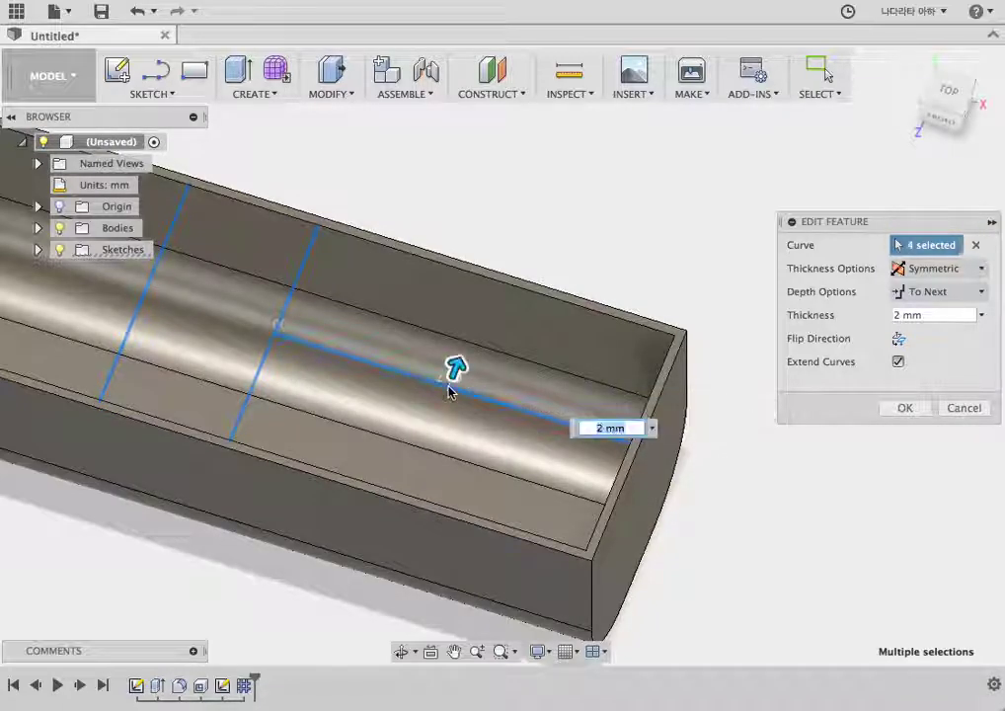
pyautogui.scroll(-1, 494, 415)
pyautogui.scroll(-1, 516, 419)
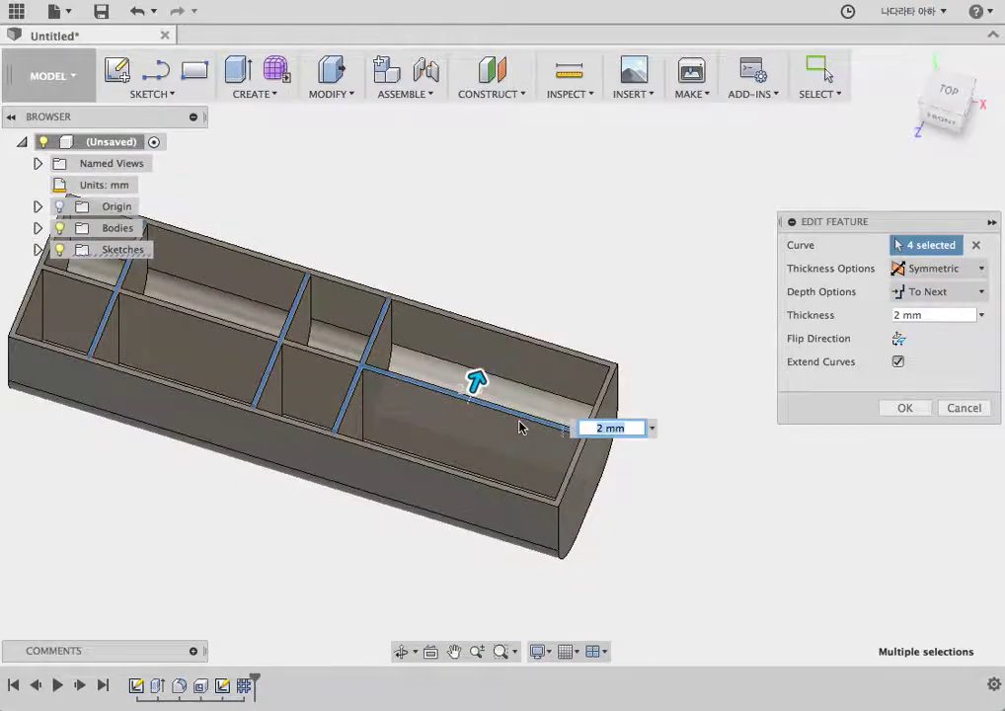
pyautogui.scroll(-1, 494, 429)
pyautogui.scroll(1, 434, 409)
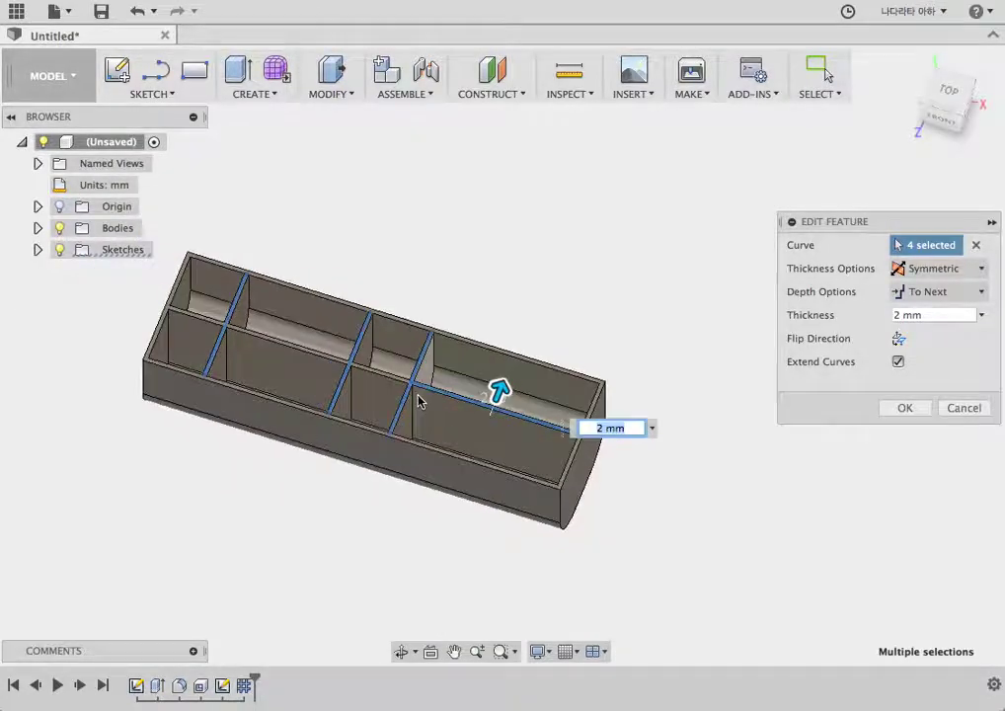
pyautogui.click(899, 408)
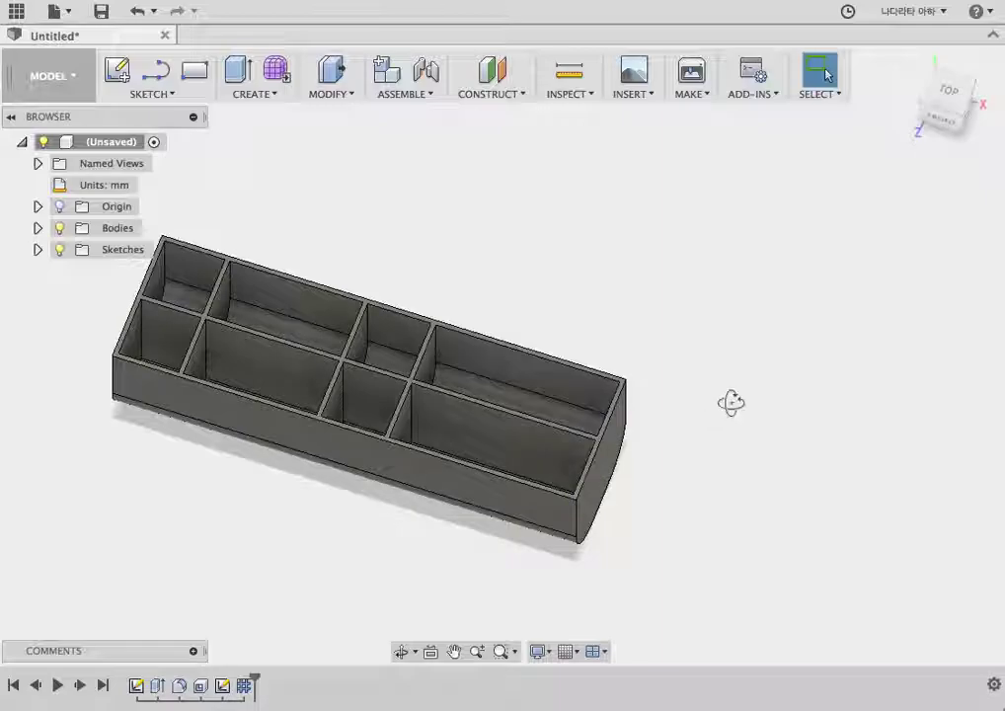
# Step: Edit Web1 to remove the lengthwise line, leaving only the three cross walls
pyautogui.moveTo(729, 404)
pyautogui.keyDown('shift'); pyautogui.mouseDown(button='middle')
pyautogui.moveTo(778, 478)
pyautogui.moveTo(731, 399)
pyautogui.moveTo(614, 421)
pyautogui.mouseUp(button='middle'); pyautogui.keyUp('shift')
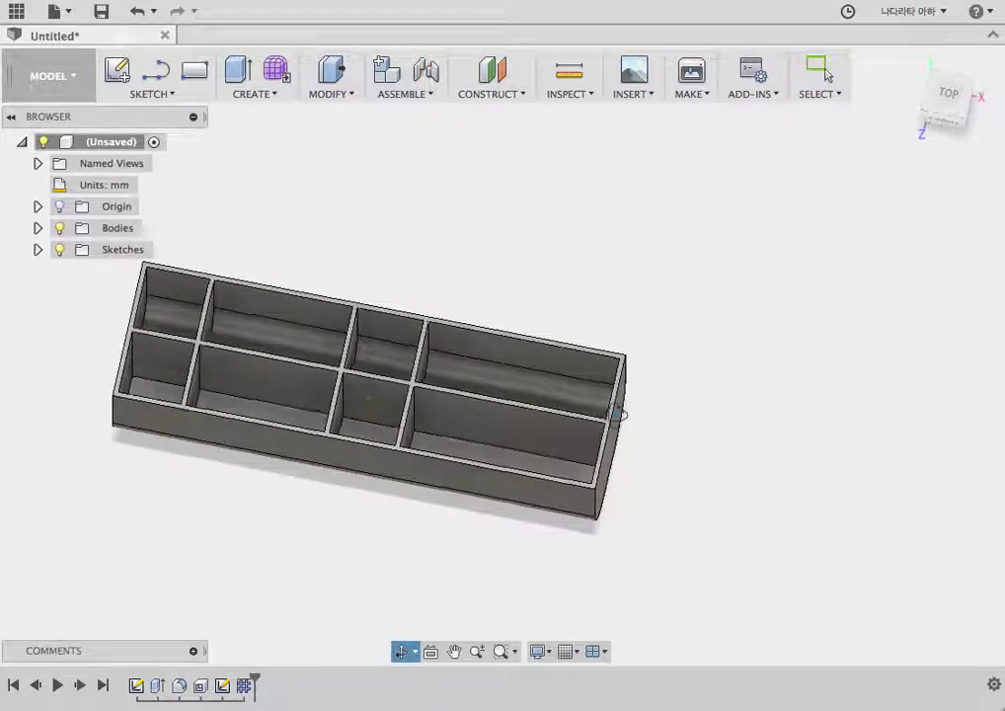
pyautogui.rightClick(246, 686)
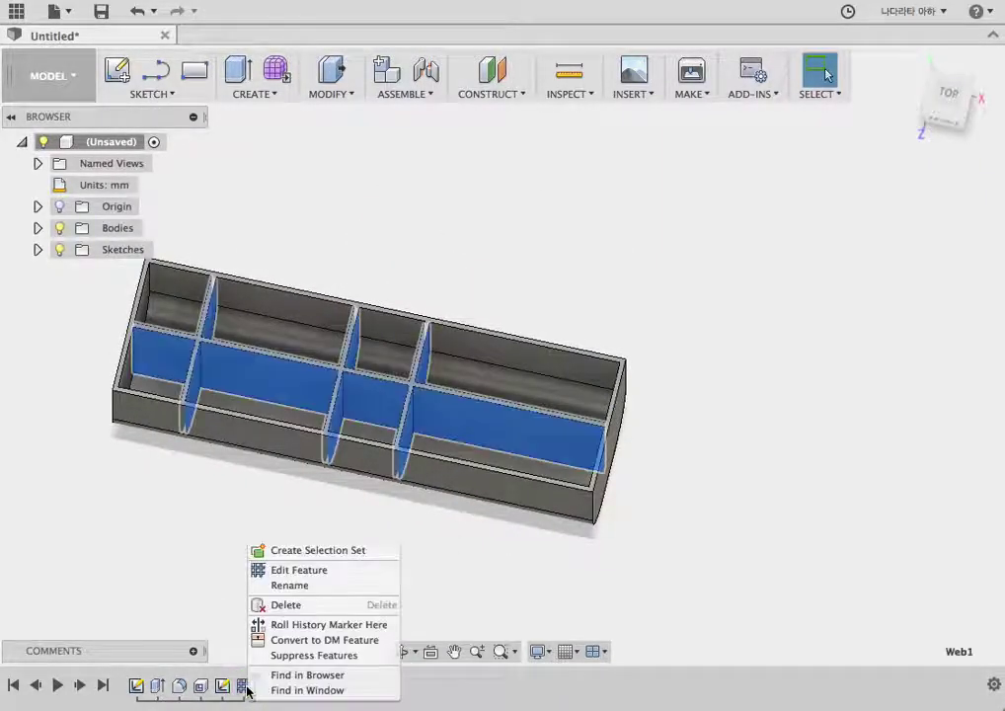
pyautogui.click(296, 570)
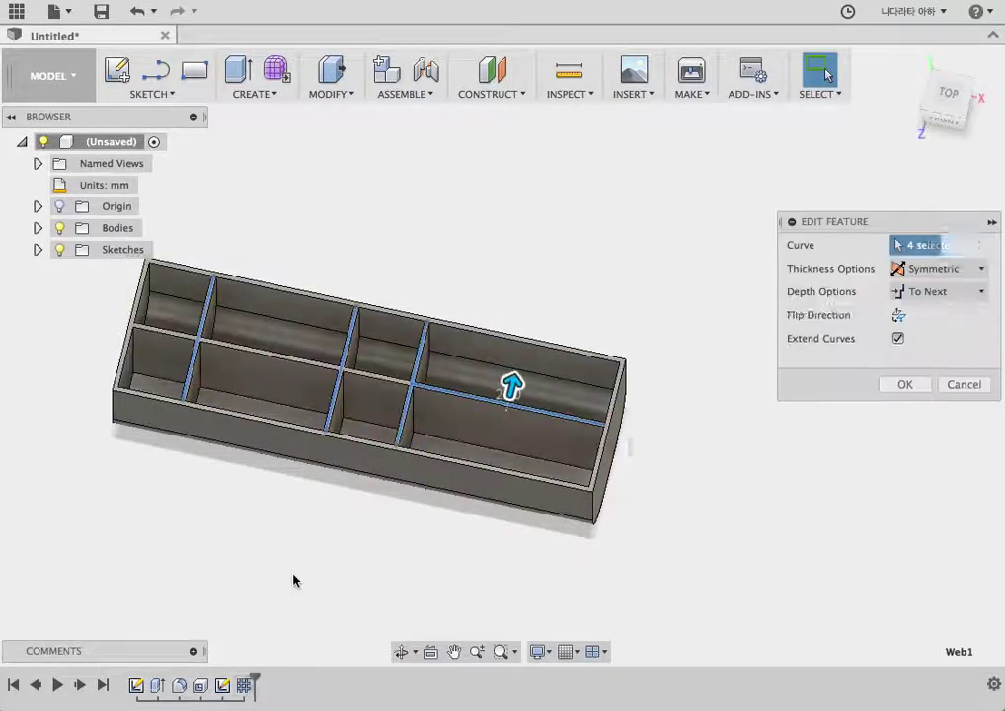
pyautogui.click(533, 411)
pyautogui.click(533, 417)
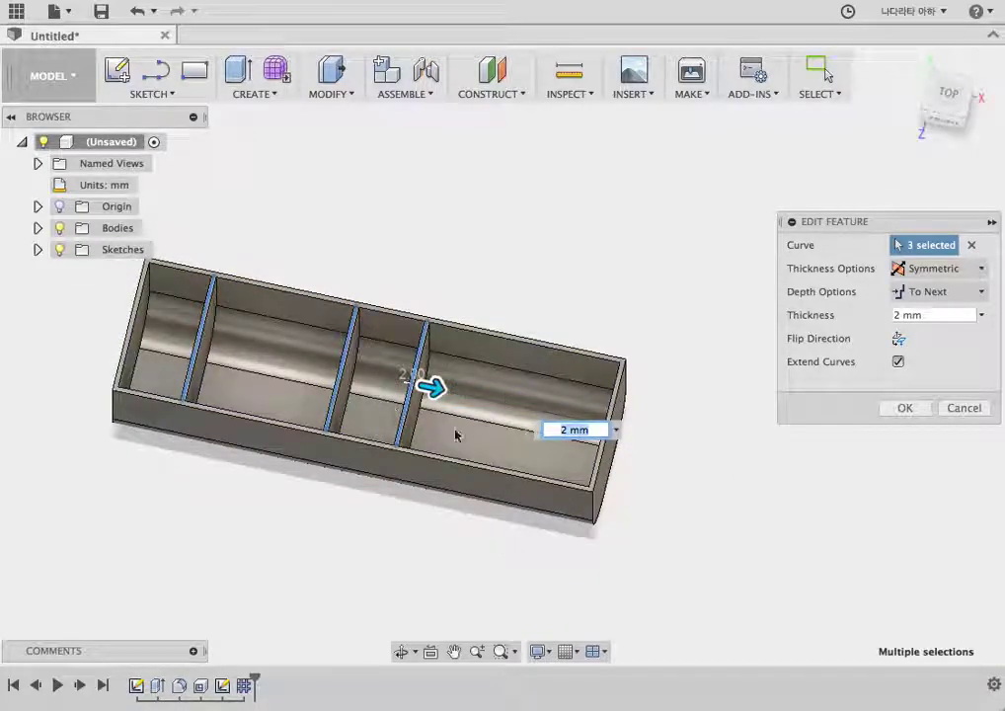
pyautogui.click(905, 409)
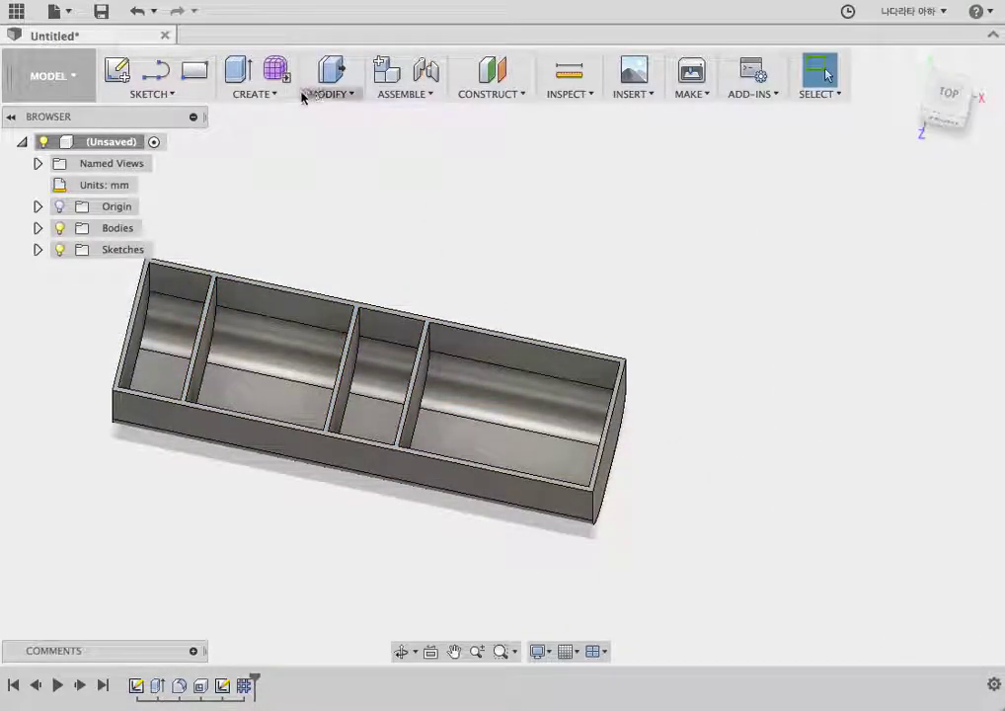
# Step: Add a new 2 mm Symmetric web on the lengthwise sketch line, splitting only the last compartment
pyautogui.click(270, 95)
pyautogui.click(262, 227)
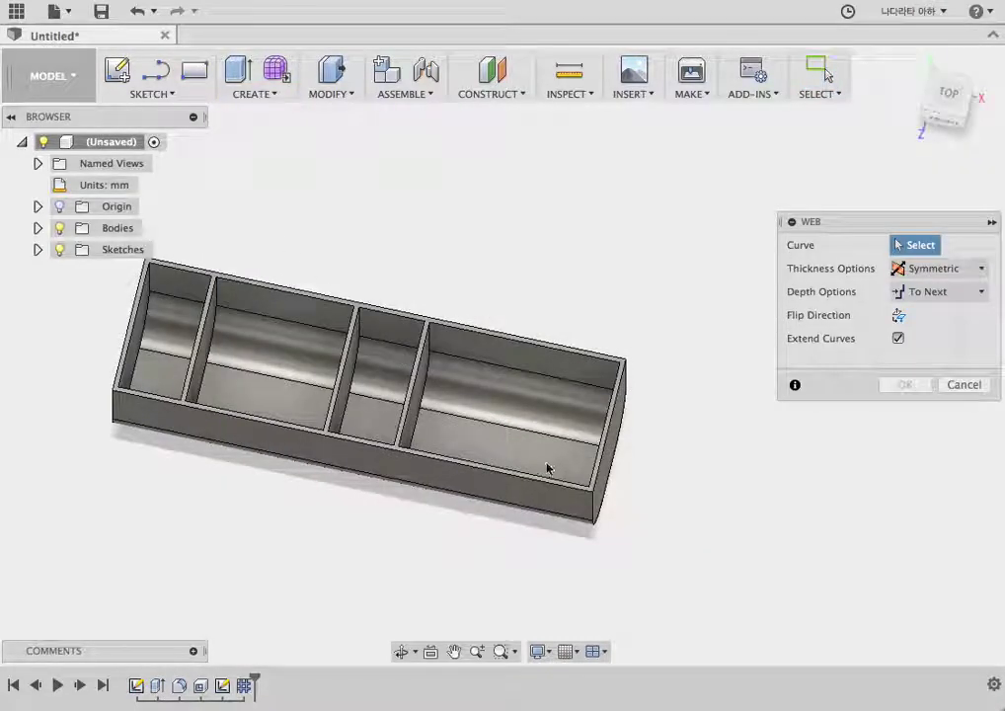
pyautogui.click(37, 250)
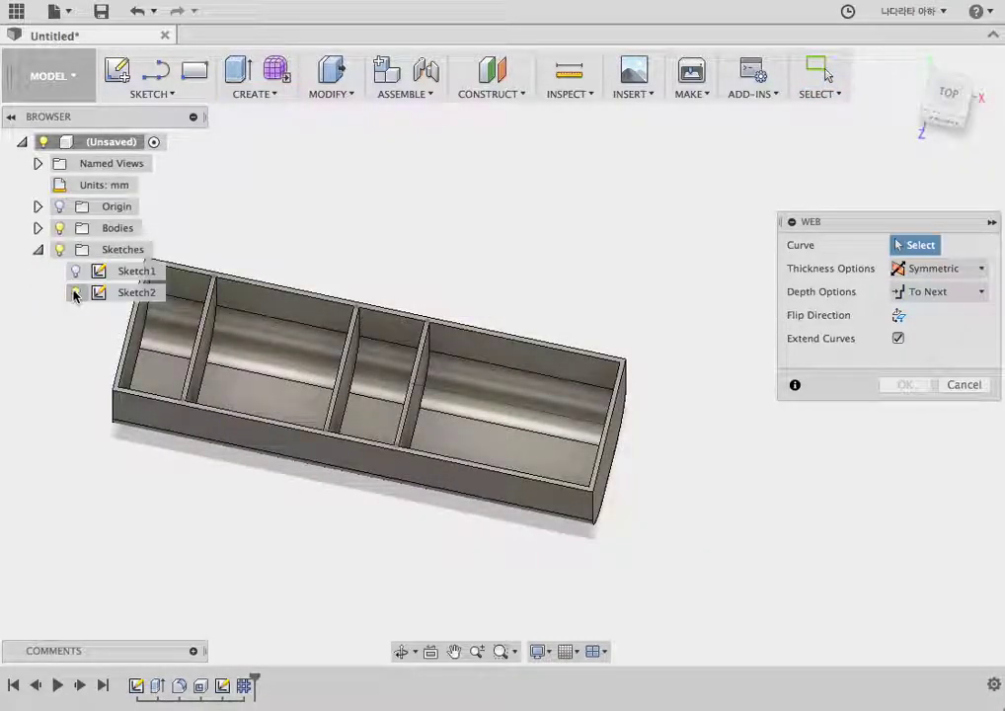
pyautogui.click(40, 250)
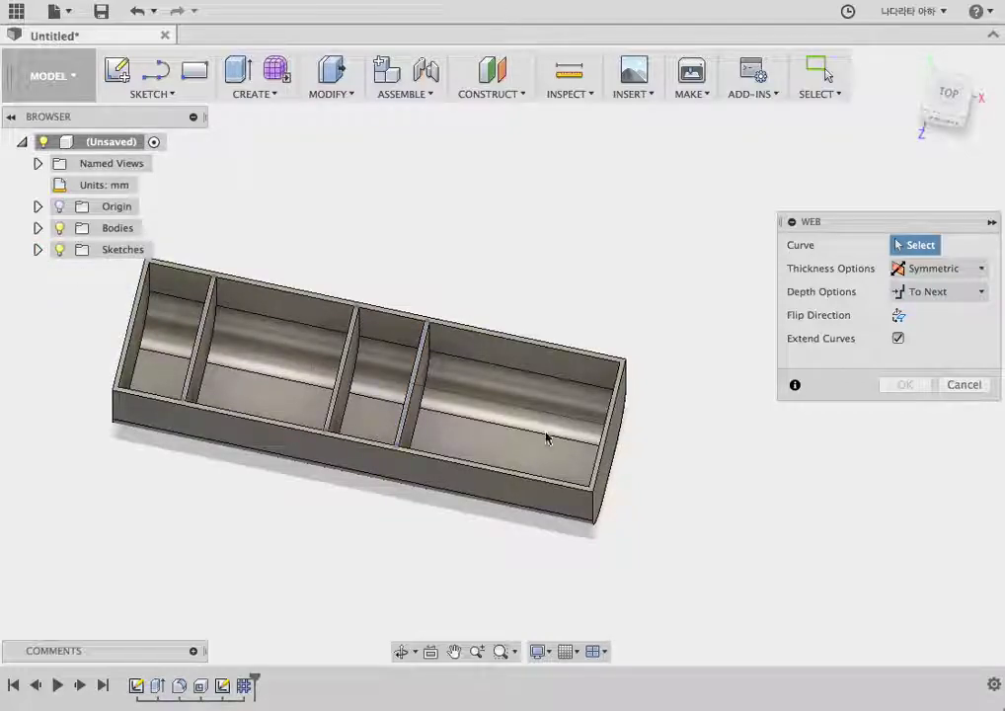
pyautogui.scroll(2, 541, 432)
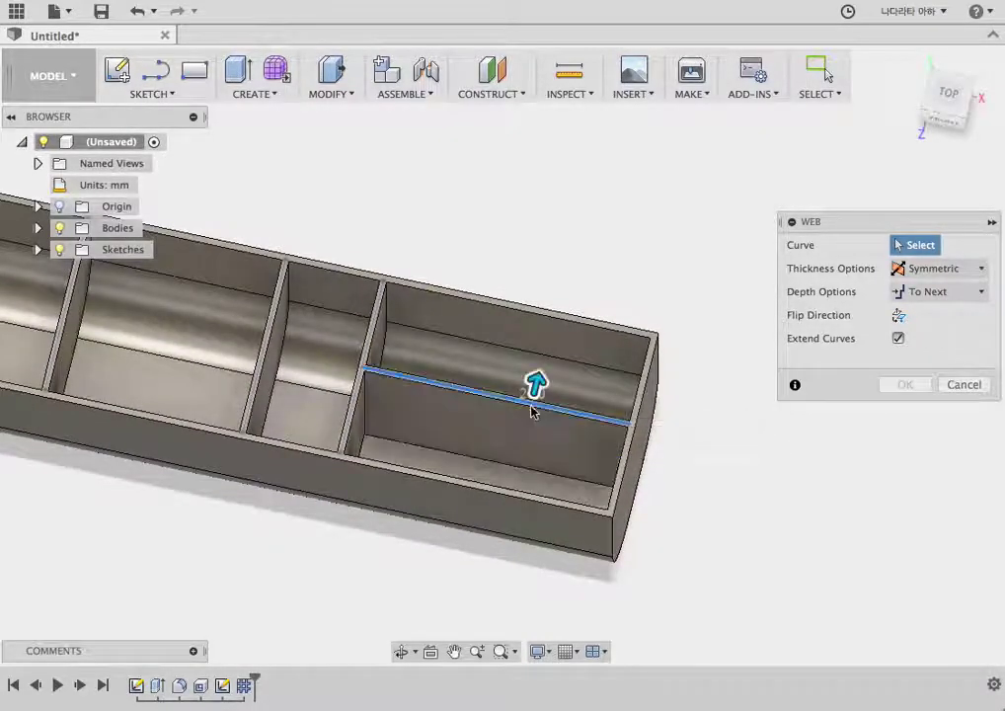
pyautogui.click(535, 403)
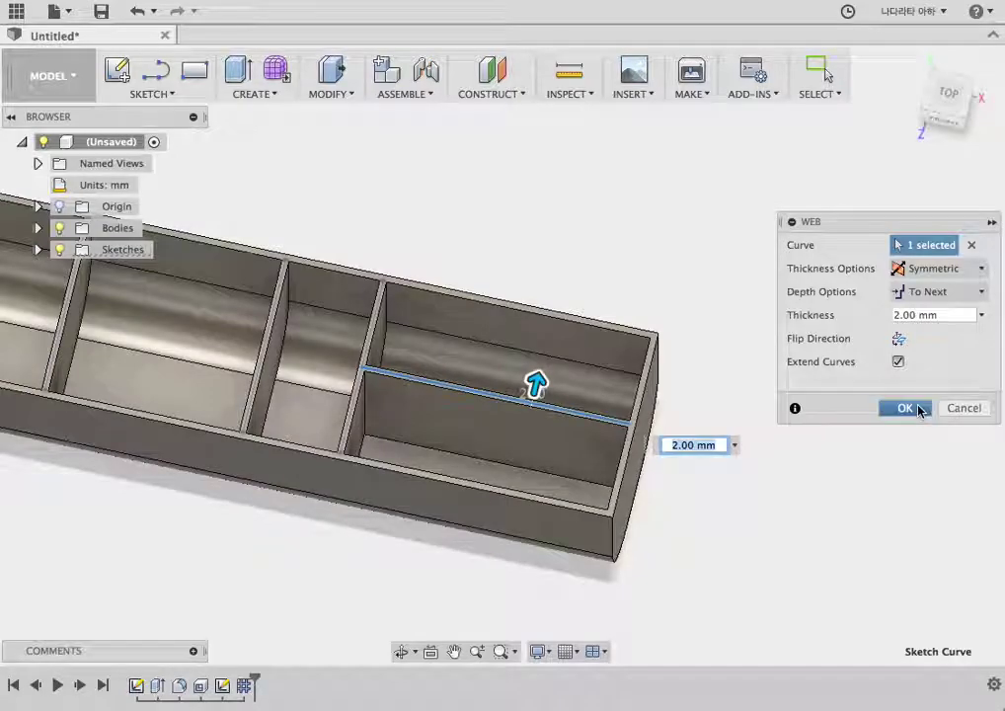
pyautogui.click(919, 408)
pyautogui.moveTo(829, 522)
pyautogui.keyDown('shift'); pyautogui.mouseDown(button='middle')
pyautogui.moveTo(870, 466)
pyautogui.moveTo(842, 504)
pyautogui.moveTo(584, 464)
pyautogui.mouseUp(button='middle'); pyautogui.keyUp('shift')
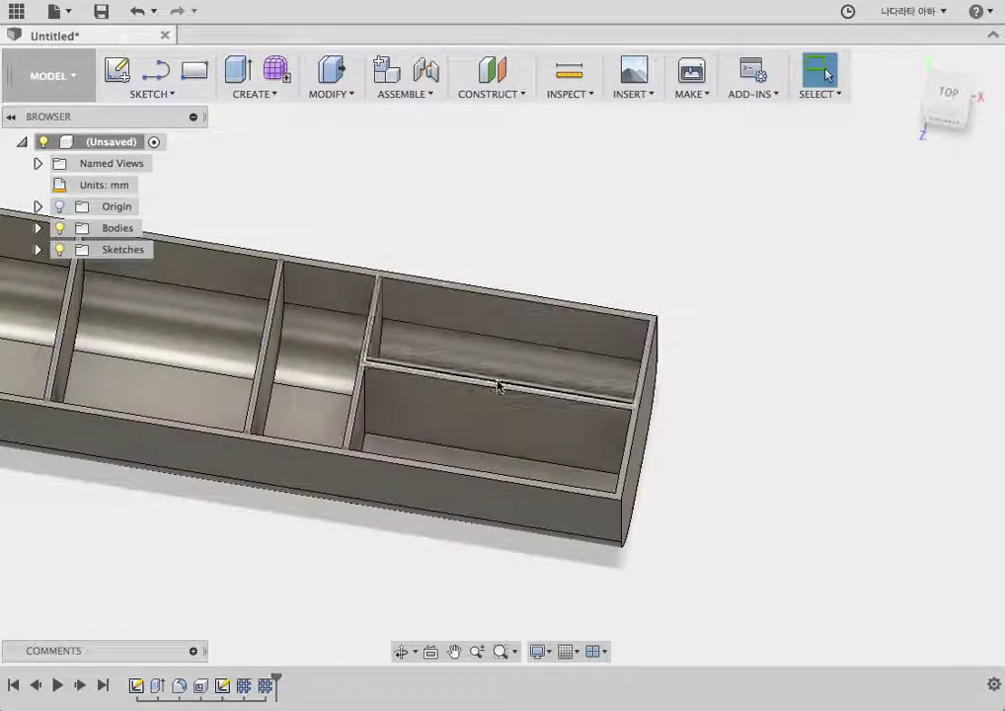
# Step: Inspect the finished five-compartment trough from oblique angles, then bring up the CREATE feature list
pyautogui.scroll(-3, 768, 444)
pyautogui.scroll(3, 680, 455)
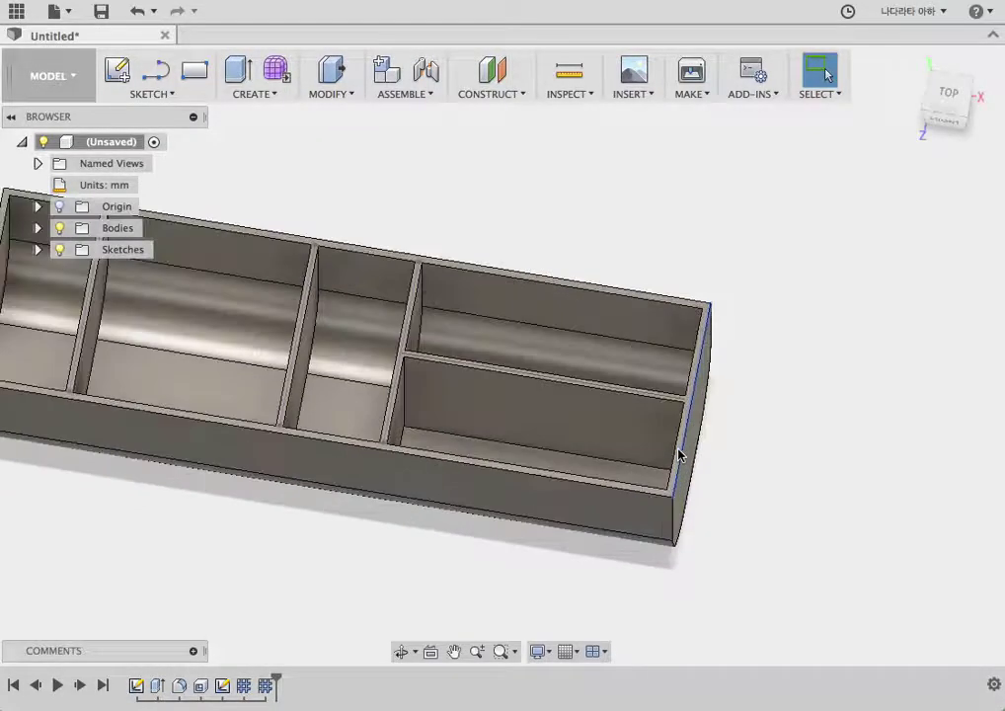
pyautogui.scroll(-3, 679, 454)
pyautogui.scroll(2, 566, 418)
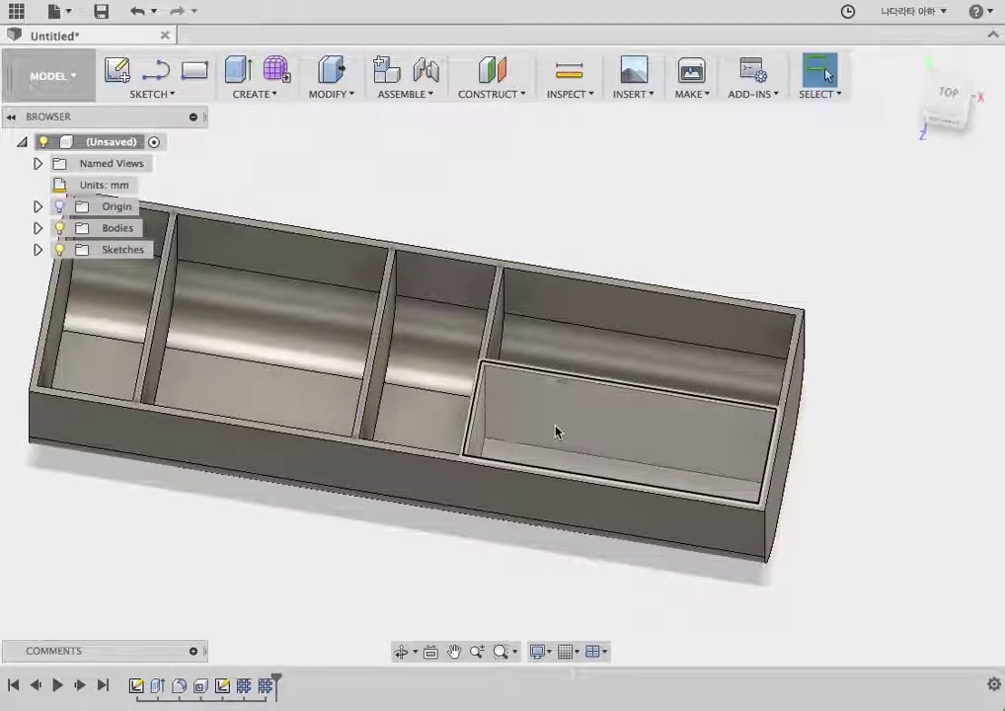
pyautogui.keyDown('shift'); pyautogui.moveTo(556, 431); pyautogui.dragTo(544, 438, button='middle'); pyautogui.keyUp('shift')
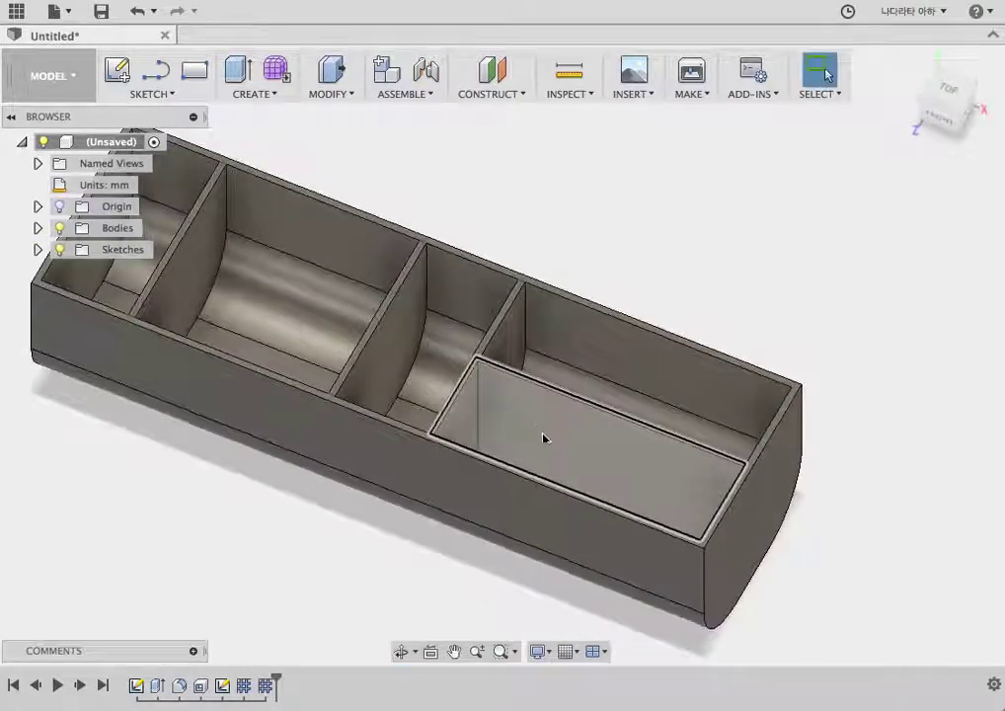
pyautogui.scroll(-2, 483, 599)
pyautogui.scroll(2, 483, 600)
pyautogui.scroll(-2, 483, 599)
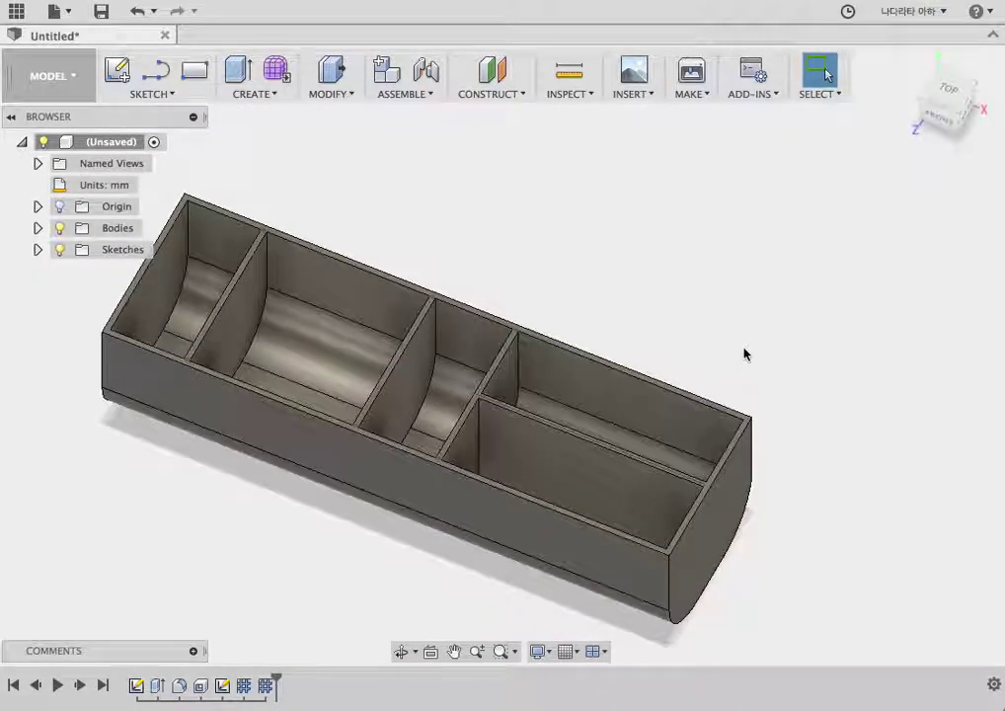
pyautogui.moveTo(745, 354)
pyautogui.keyDown('shift'); pyautogui.mouseDown(button='middle')
pyautogui.moveTo(740, 418)
pyautogui.moveTo(774, 303)
pyautogui.moveTo(750, 316)
pyautogui.moveTo(724, 359)
pyautogui.mouseUp(button='middle'); pyautogui.keyUp('shift')
pyautogui.press('Escape')
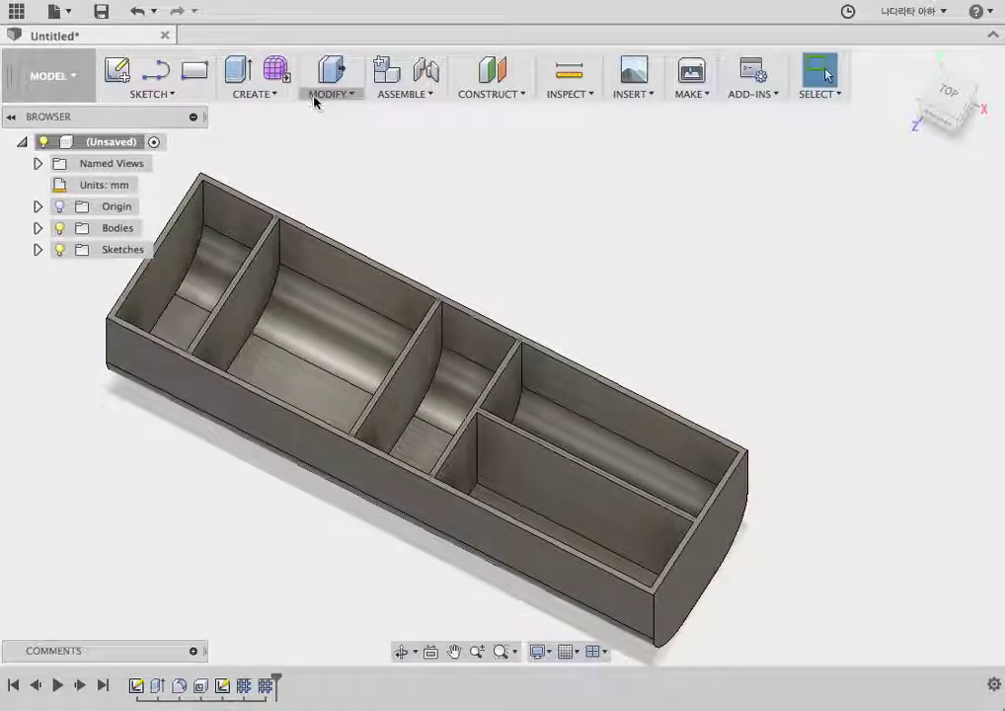
pyautogui.click(286, 95)
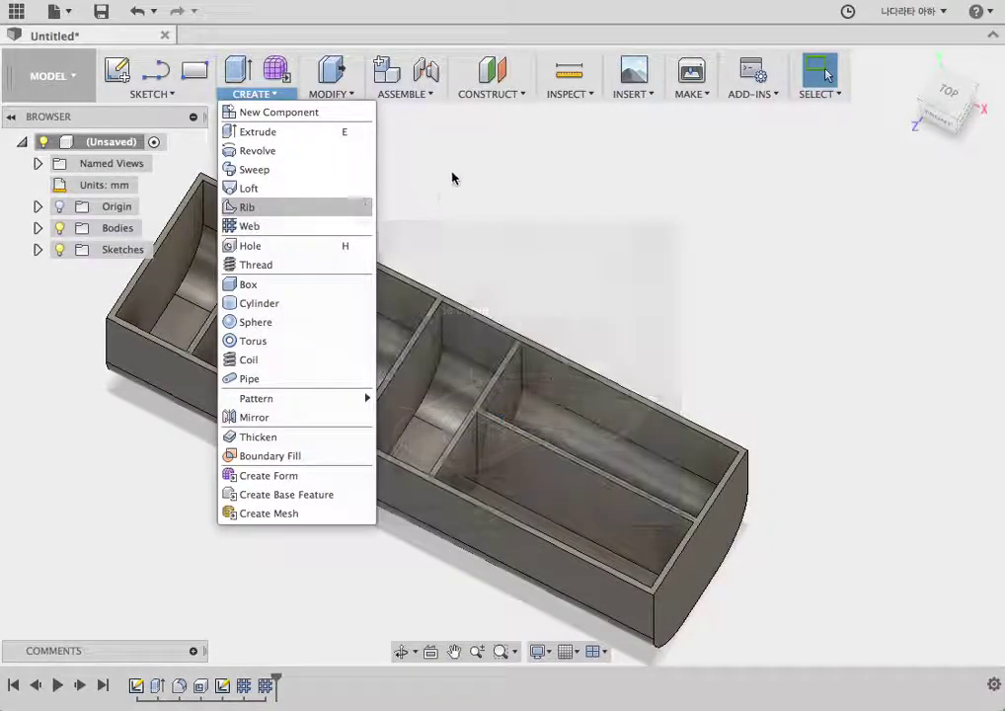
# Step: Close and reopen the CREATE feature list to show the Web feature's explanation
pyautogui.click(461, 186)
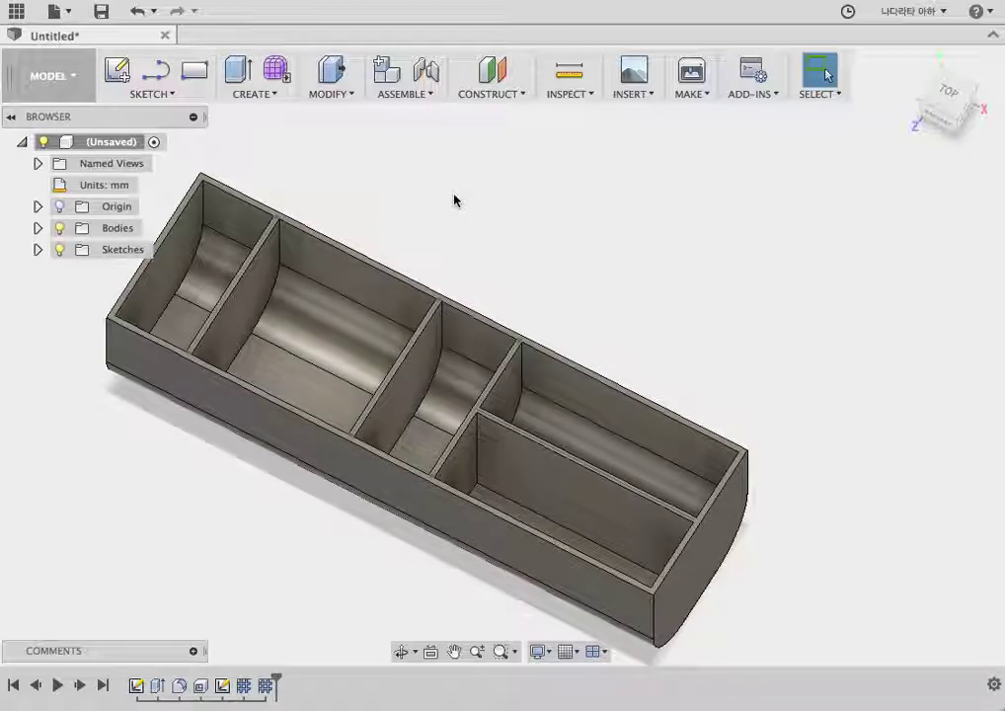
pyautogui.click(269, 93)
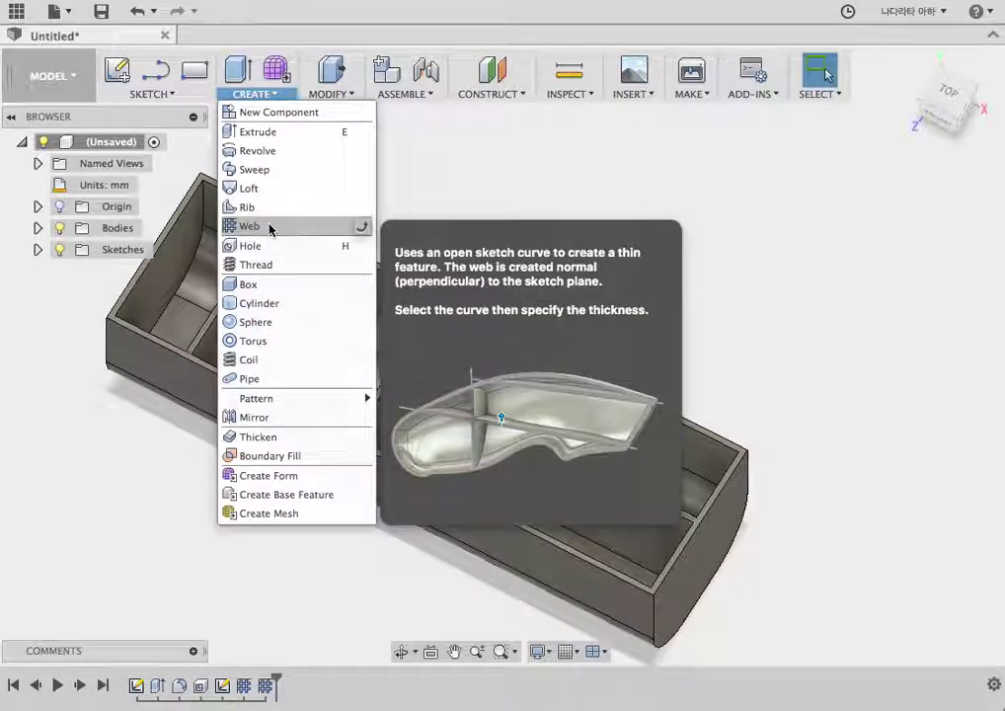